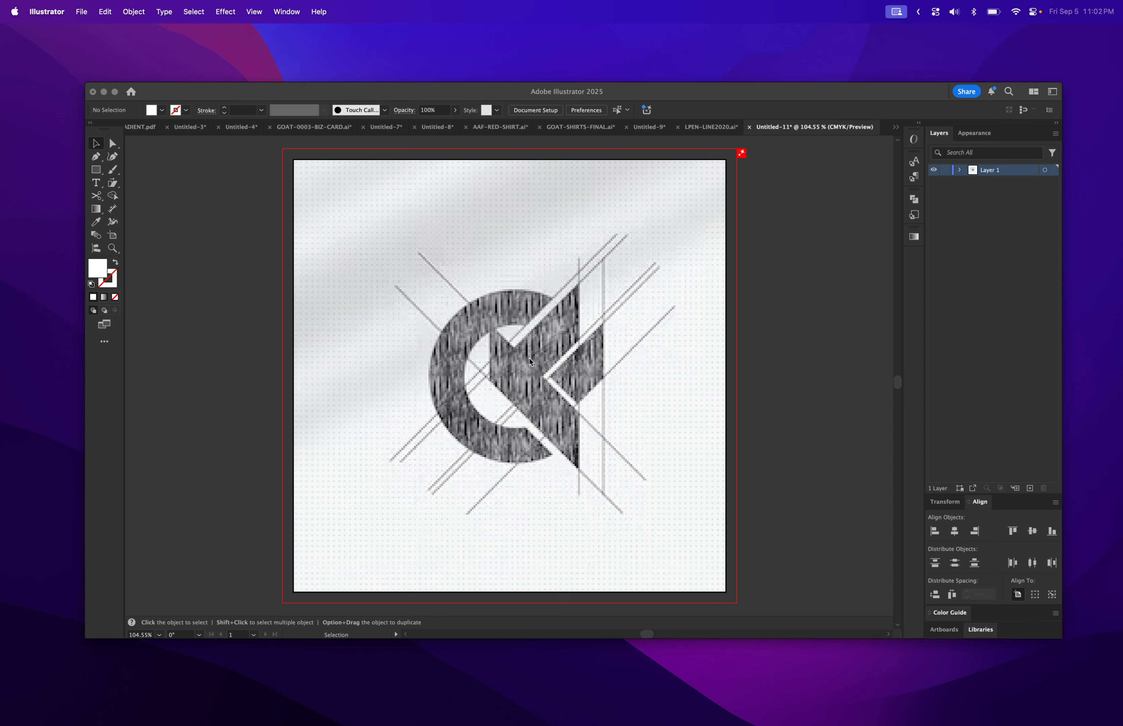
click(442, 367)
drag(445, 358, 518, 419)
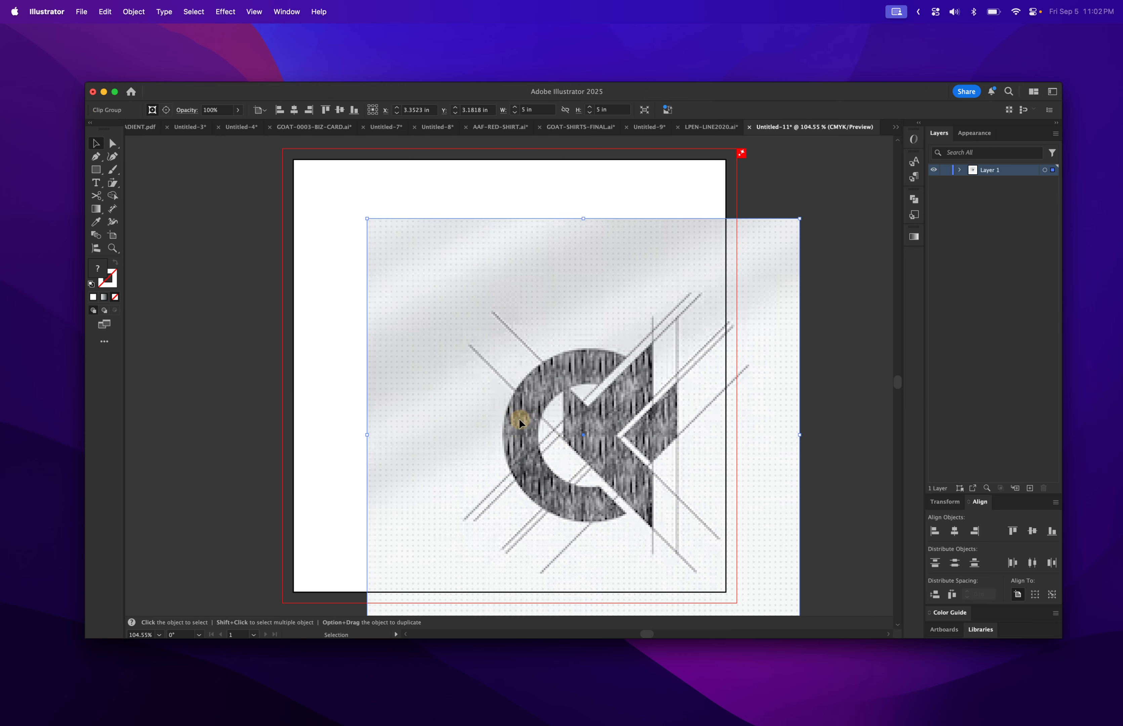
key(super+z)
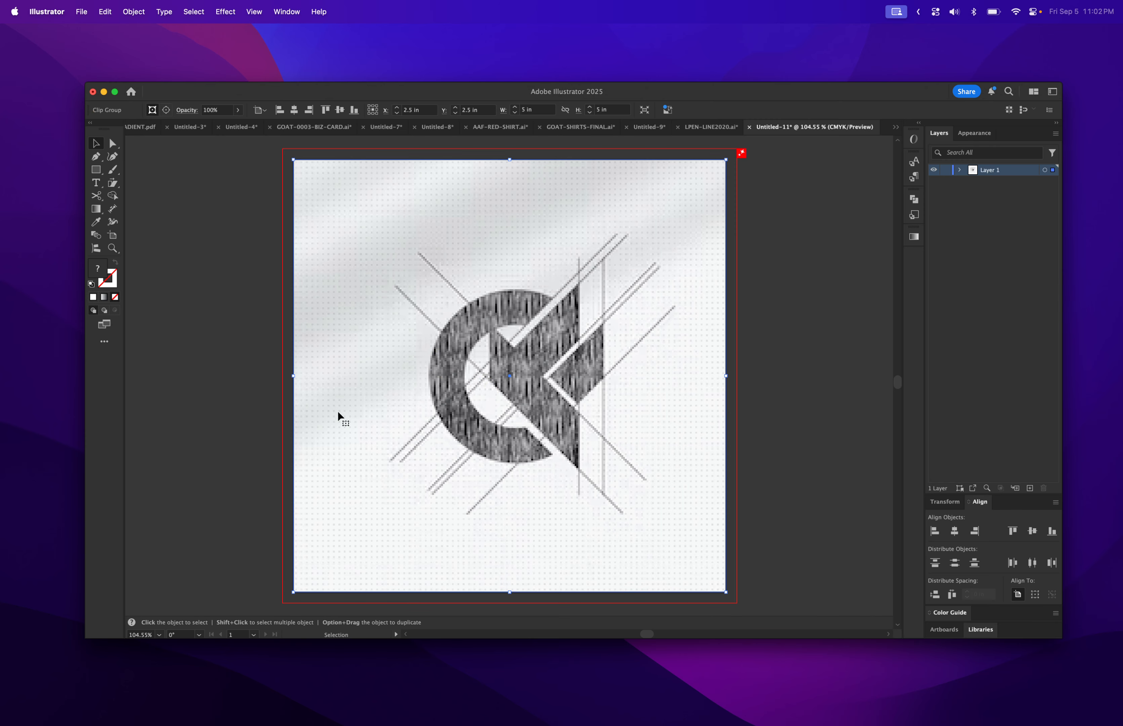
Trace the sketch's inner arrow shape with the Pen tool from its upper-left corner around to the upper corner of the notch
click(95, 157)
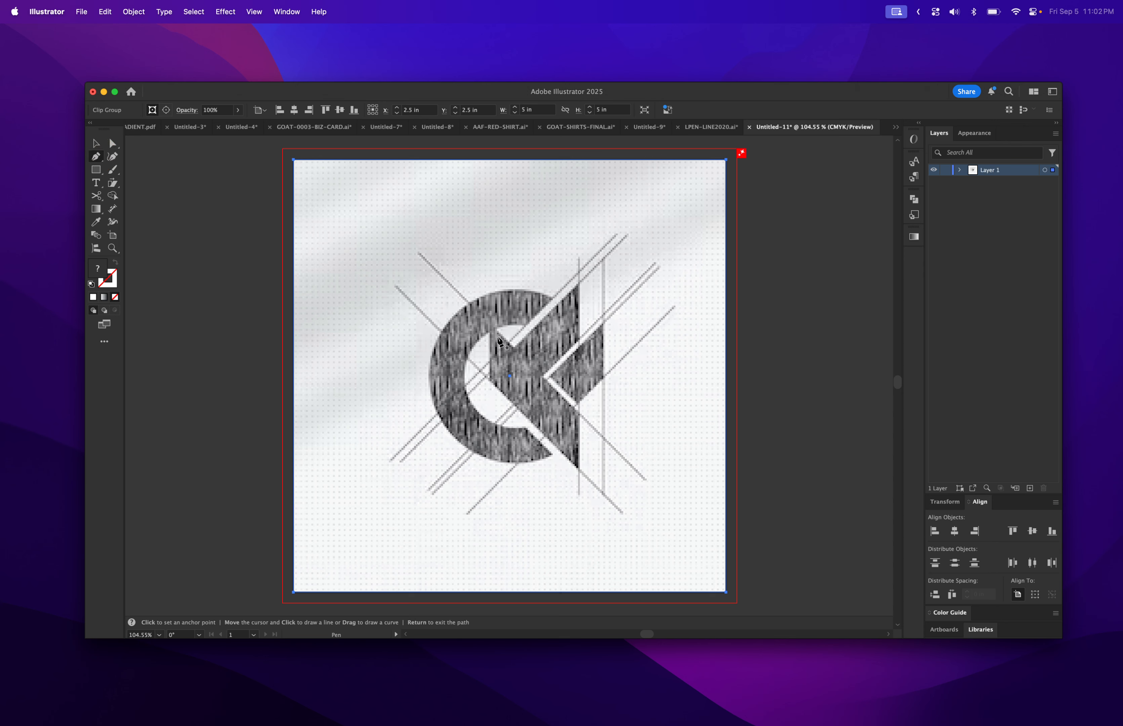
click(490, 333)
click(490, 379)
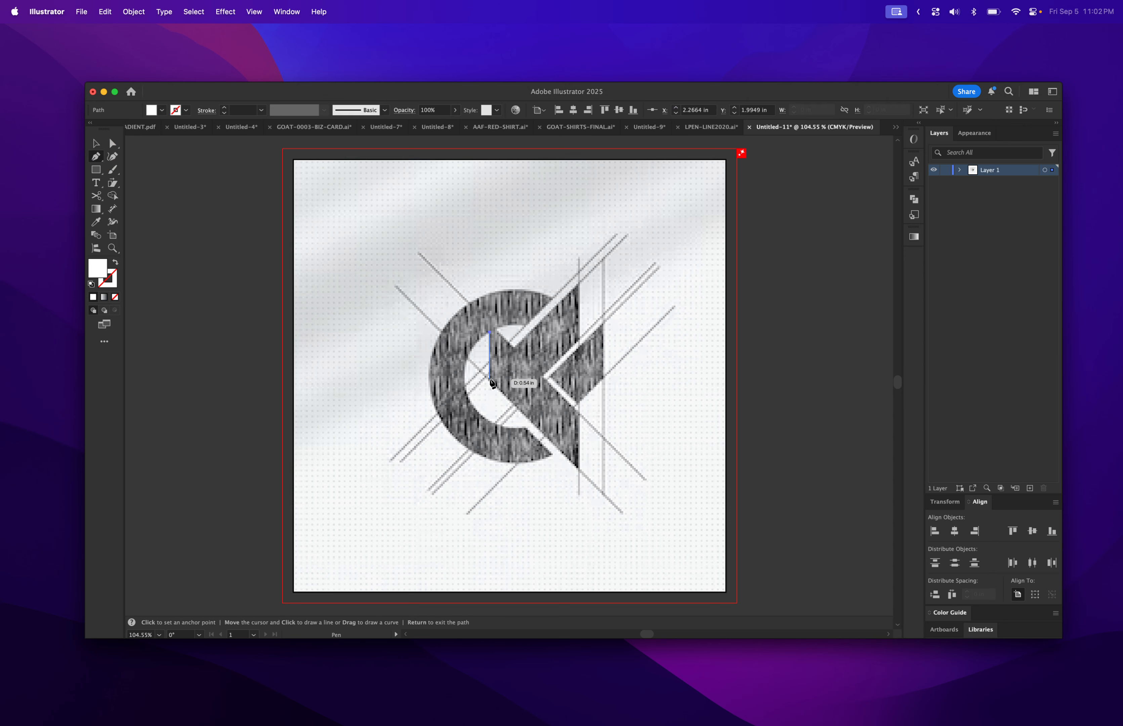
click(576, 467)
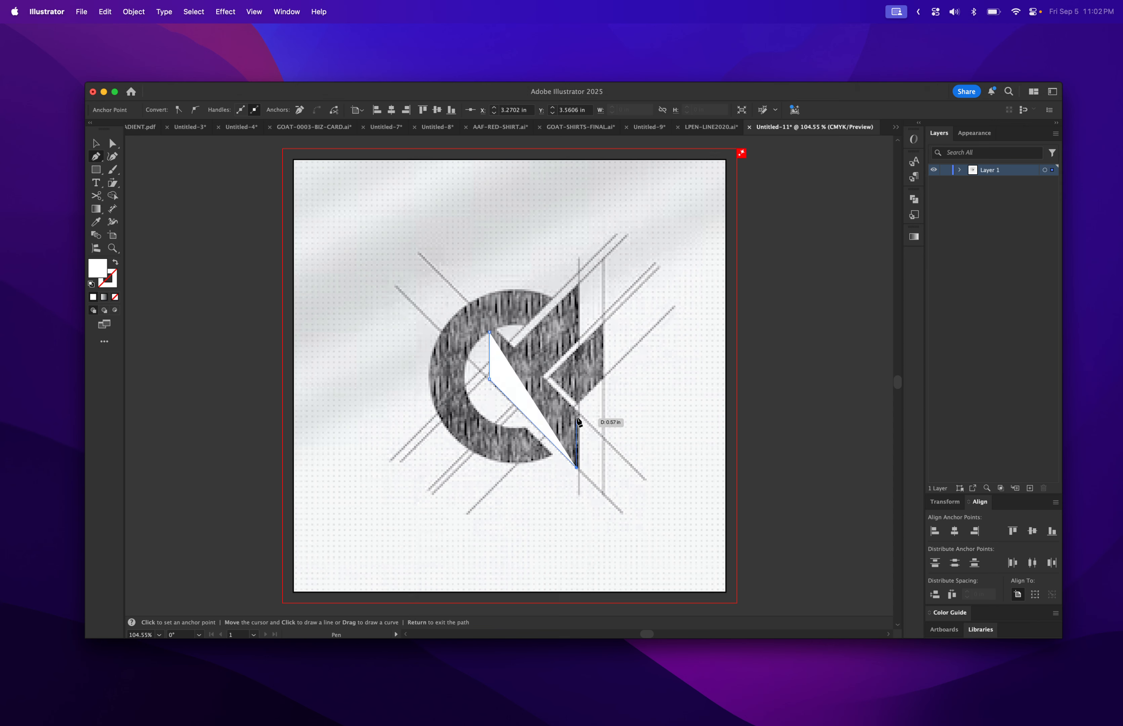
click(576, 411)
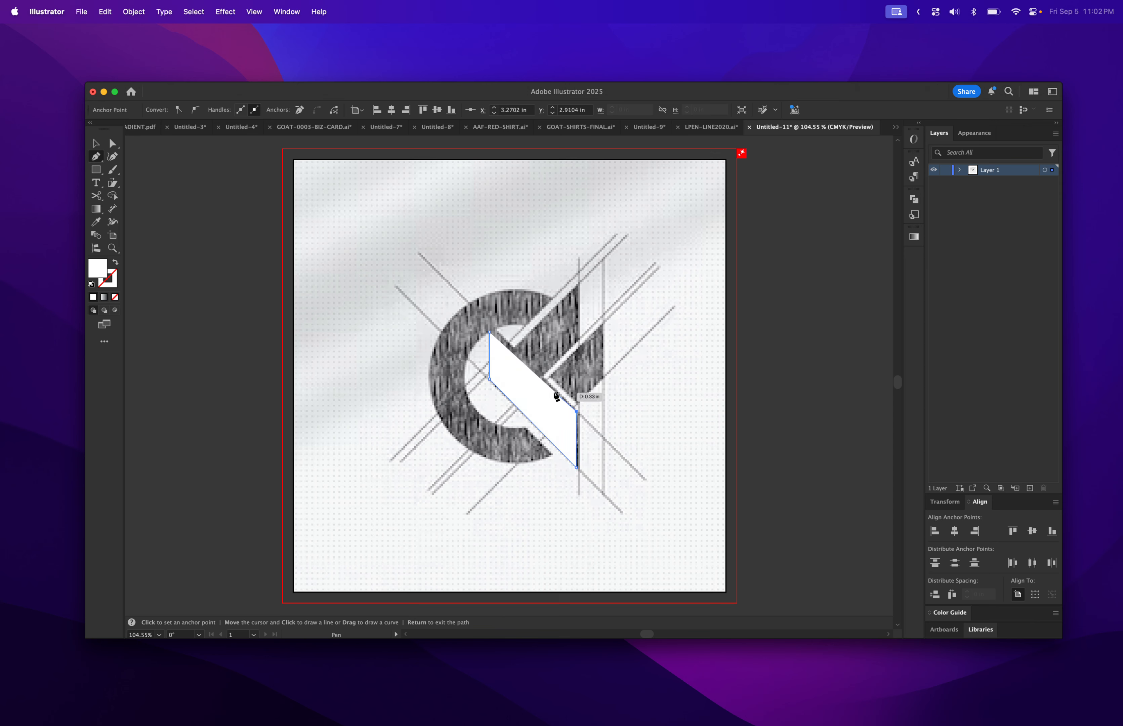
click(542, 376)
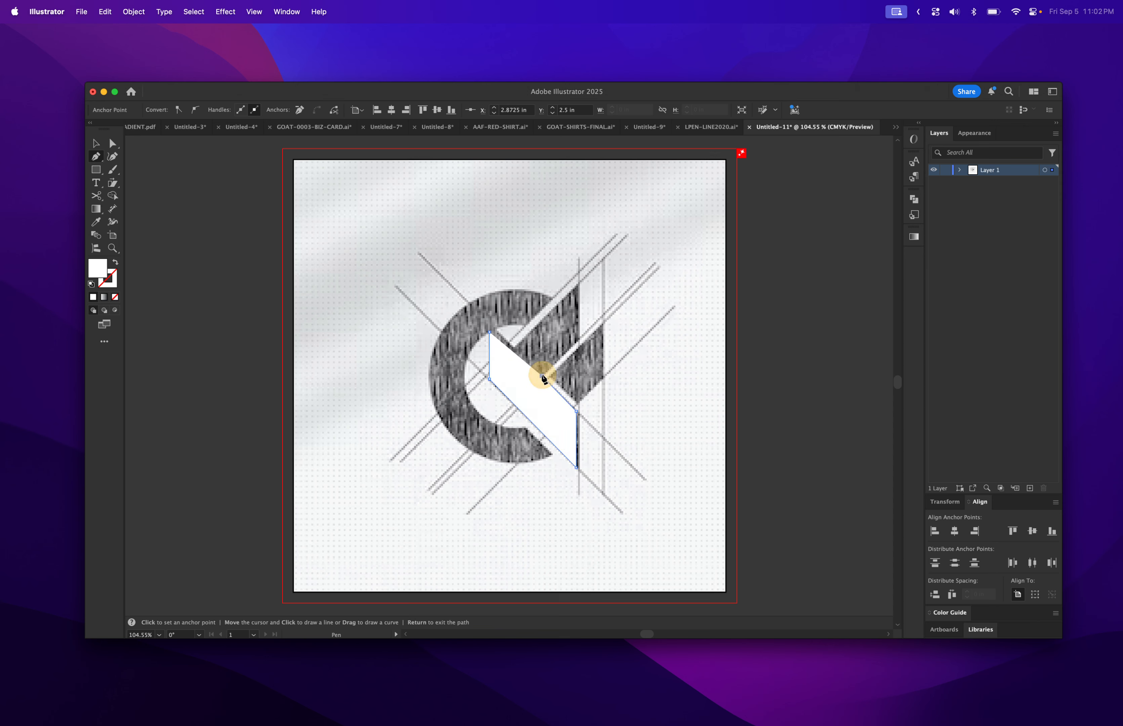
click(579, 338)
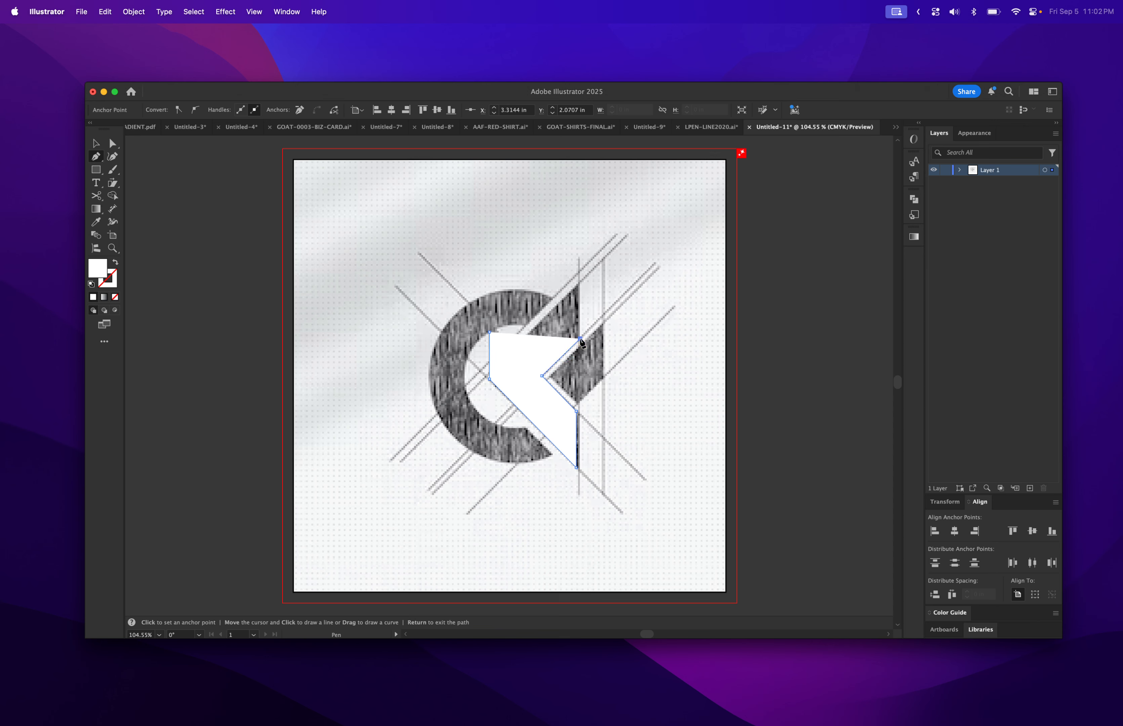
Set the fill to bright sky blue and extend the traced path to the arrow's top tip
double_click(97, 267)
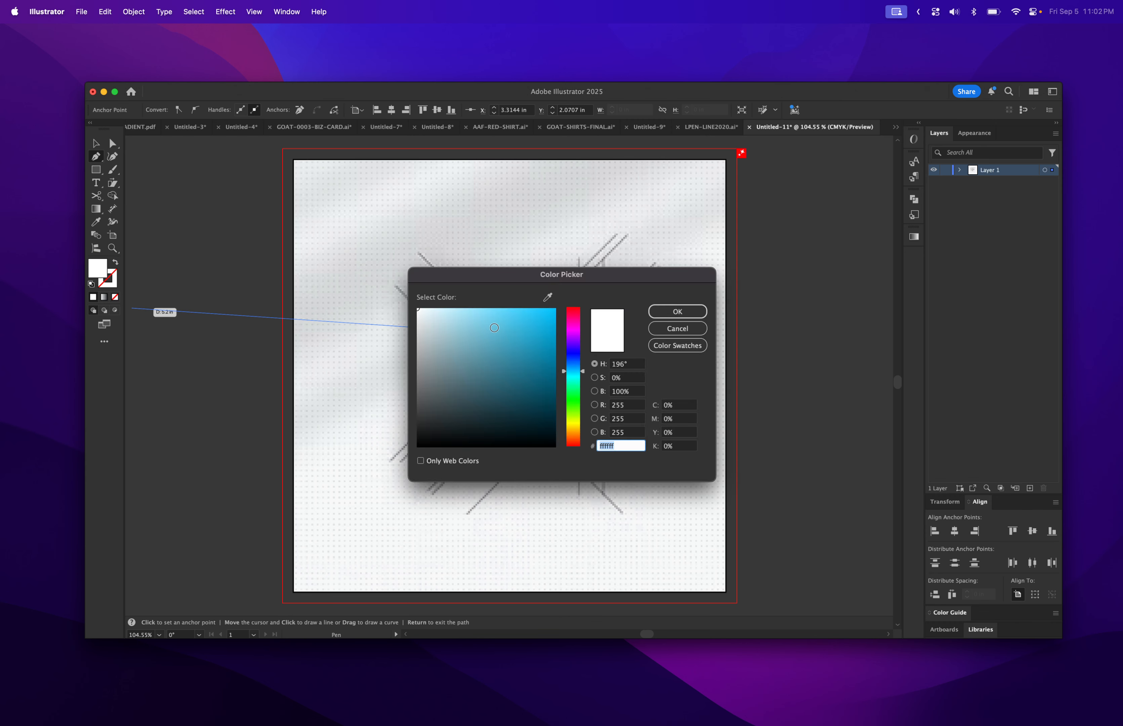
click(547, 312)
click(675, 310)
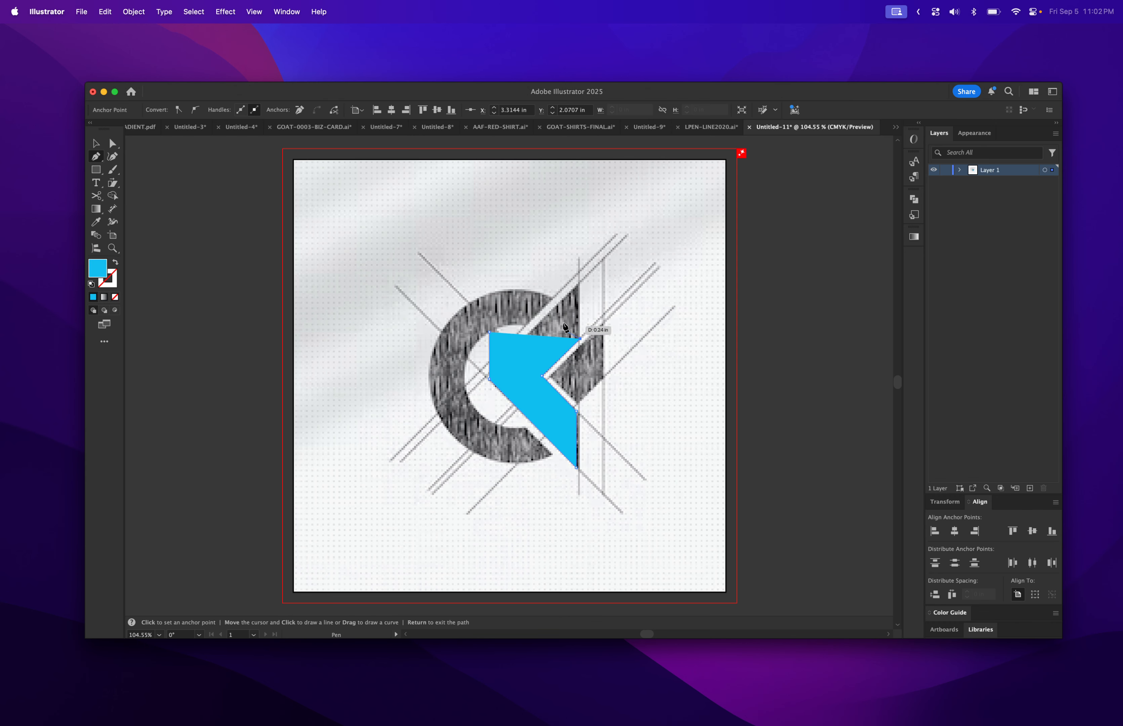
click(579, 281)
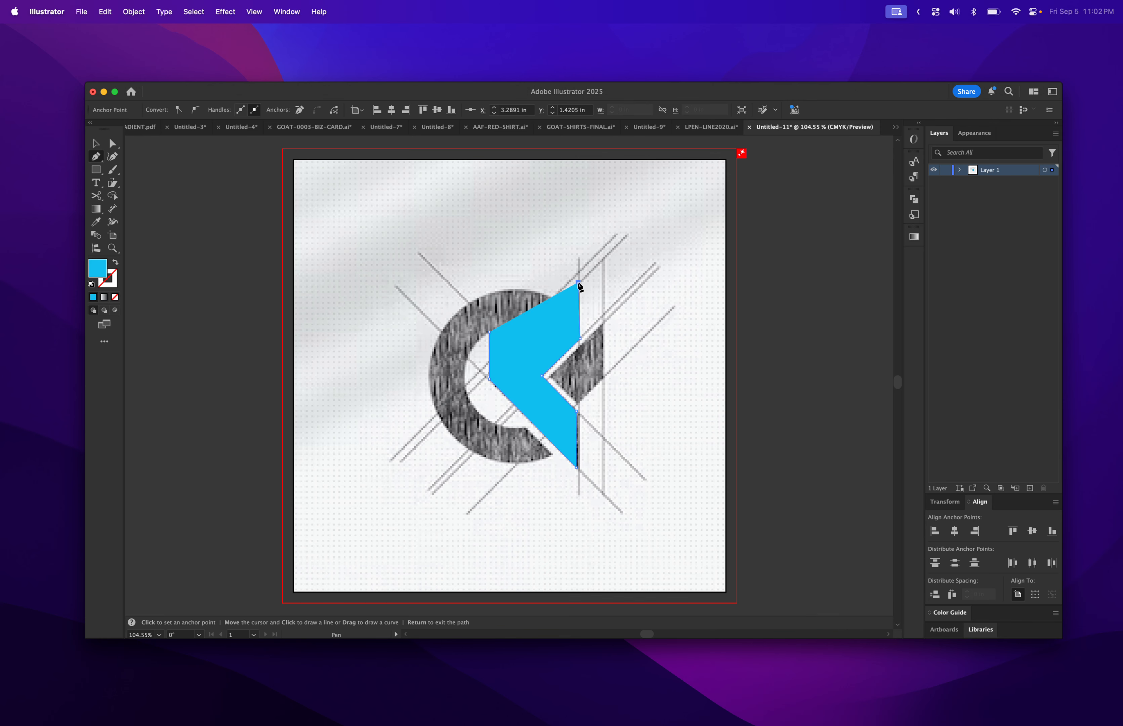
Move the sketch image aside and back into place, and delete the blue traced shape
key(v)
drag(540, 243, 606, 249)
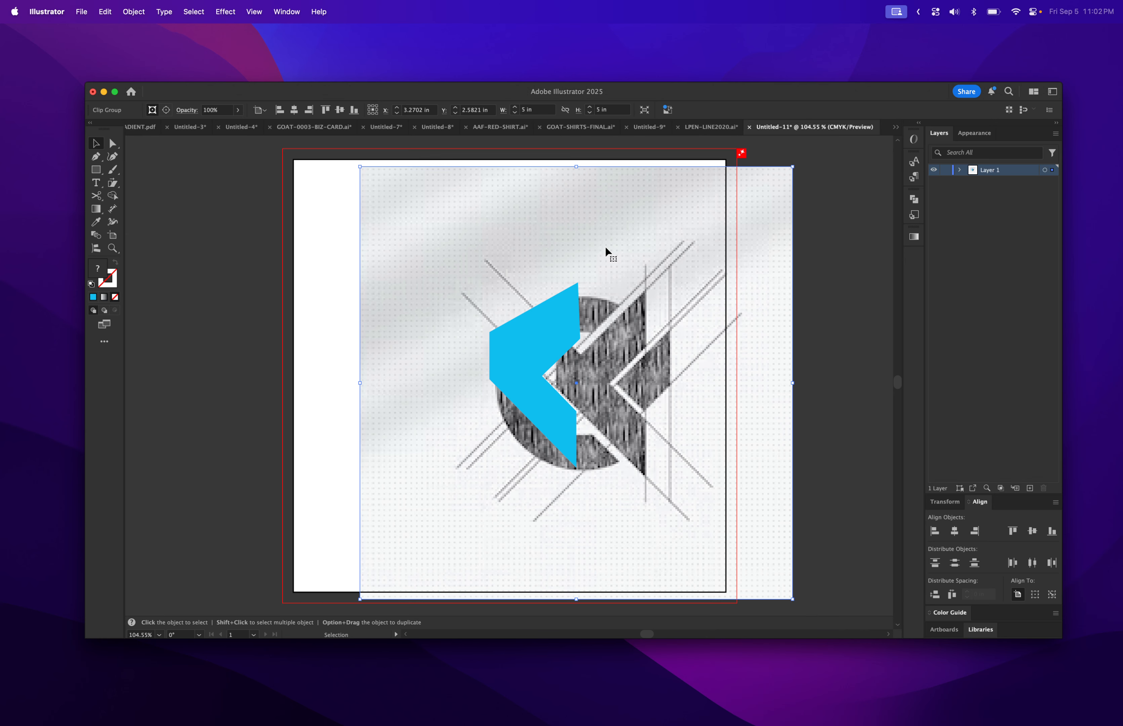
drag(606, 246, 538, 242)
click(529, 357)
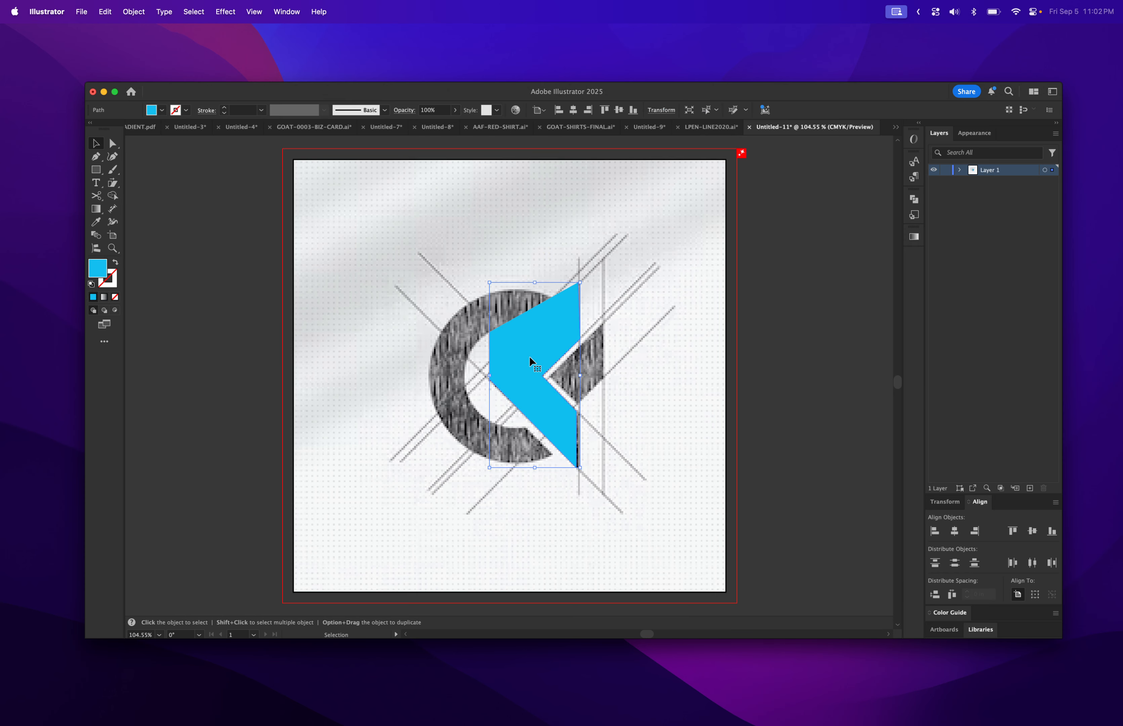
key(Delete)
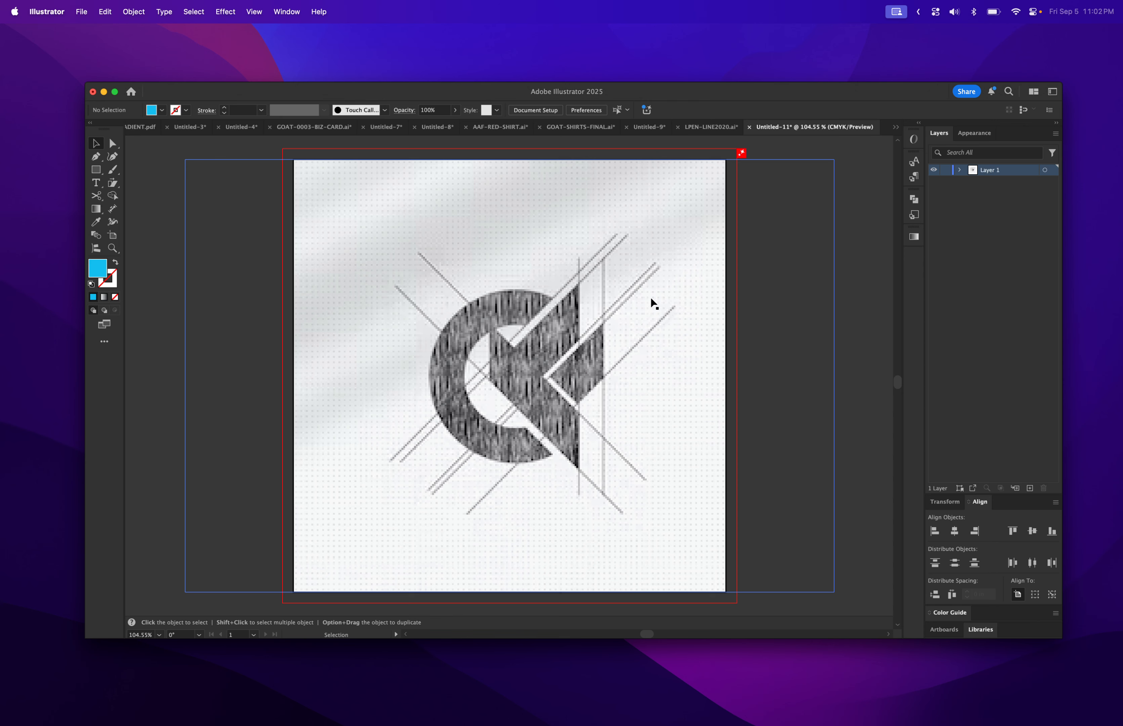
Rename the sketch's layer as TEMPLATE and make it a template layer with images dimmed to 50%
double_click(995, 170)
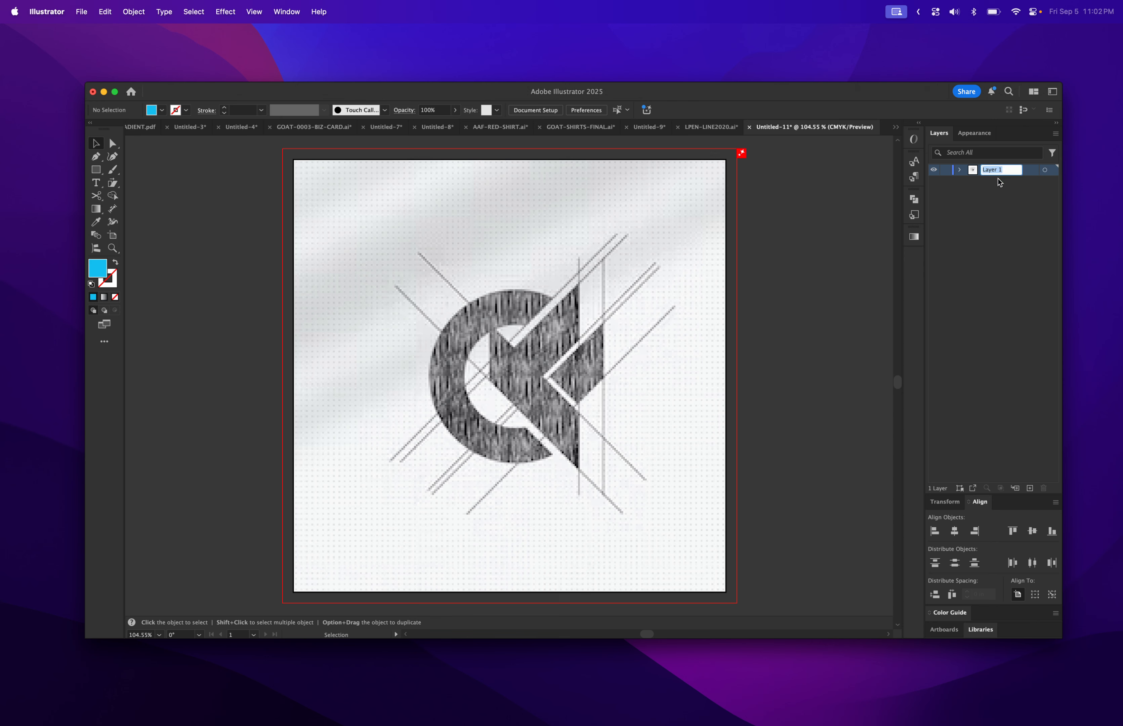
click(1013, 170)
double_click(1015, 170)
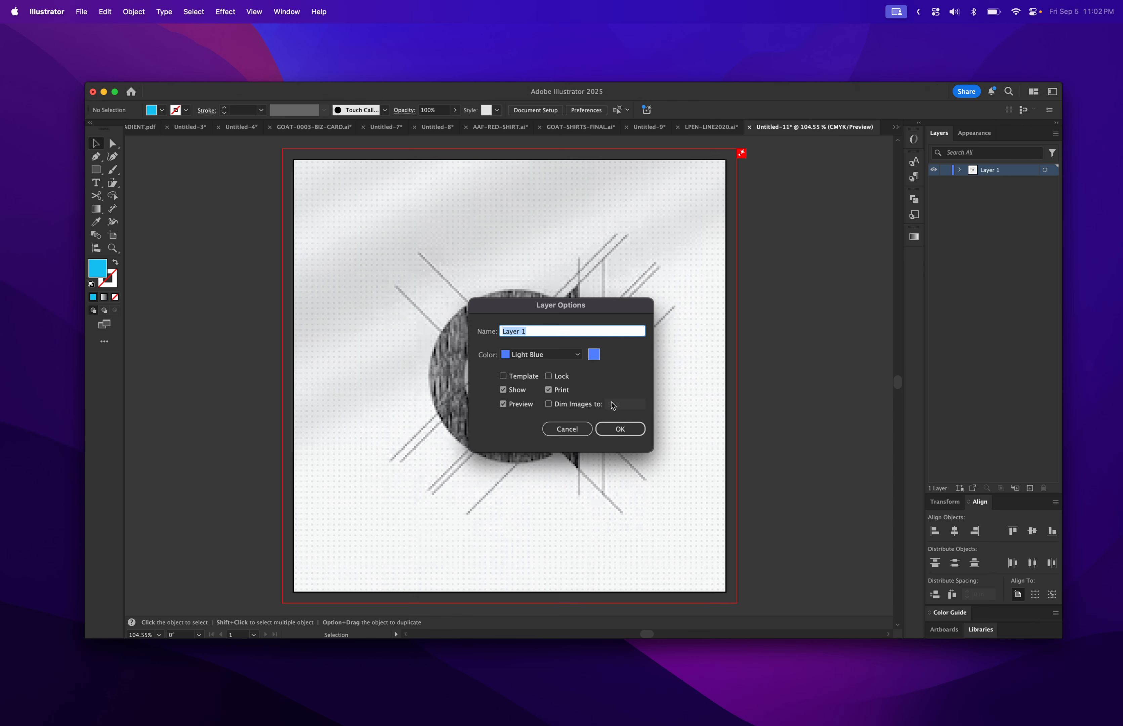
text(TEMPLATE)
click(516, 378)
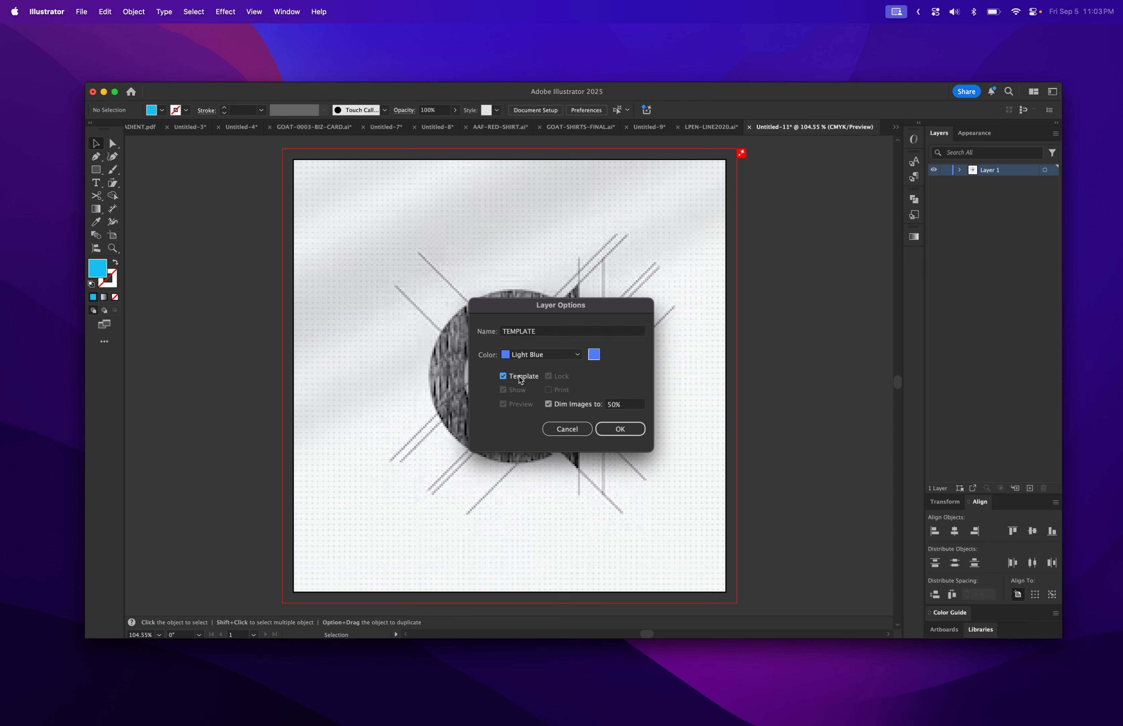
click(517, 378)
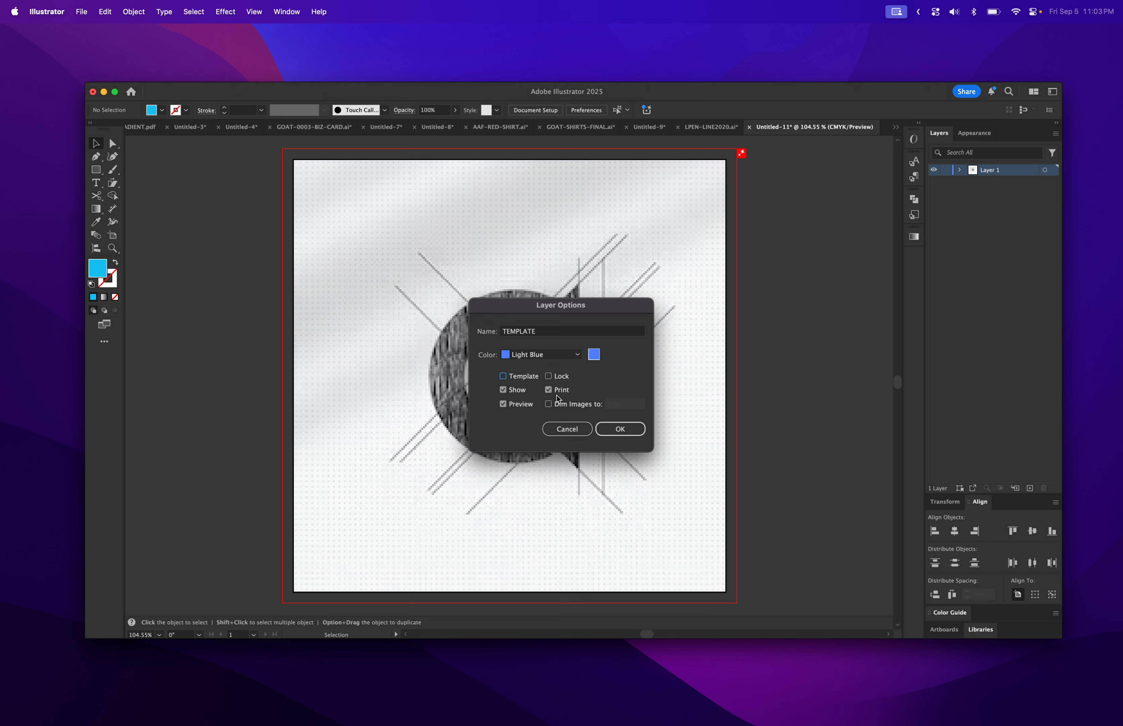
click(522, 381)
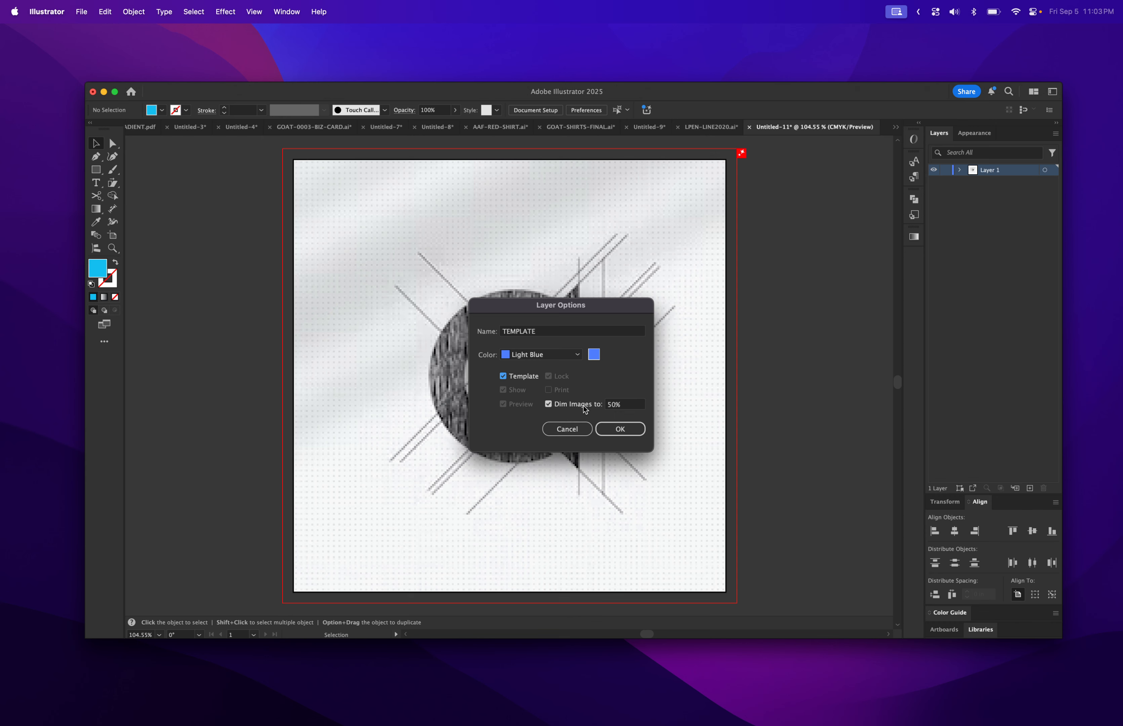
click(620, 429)
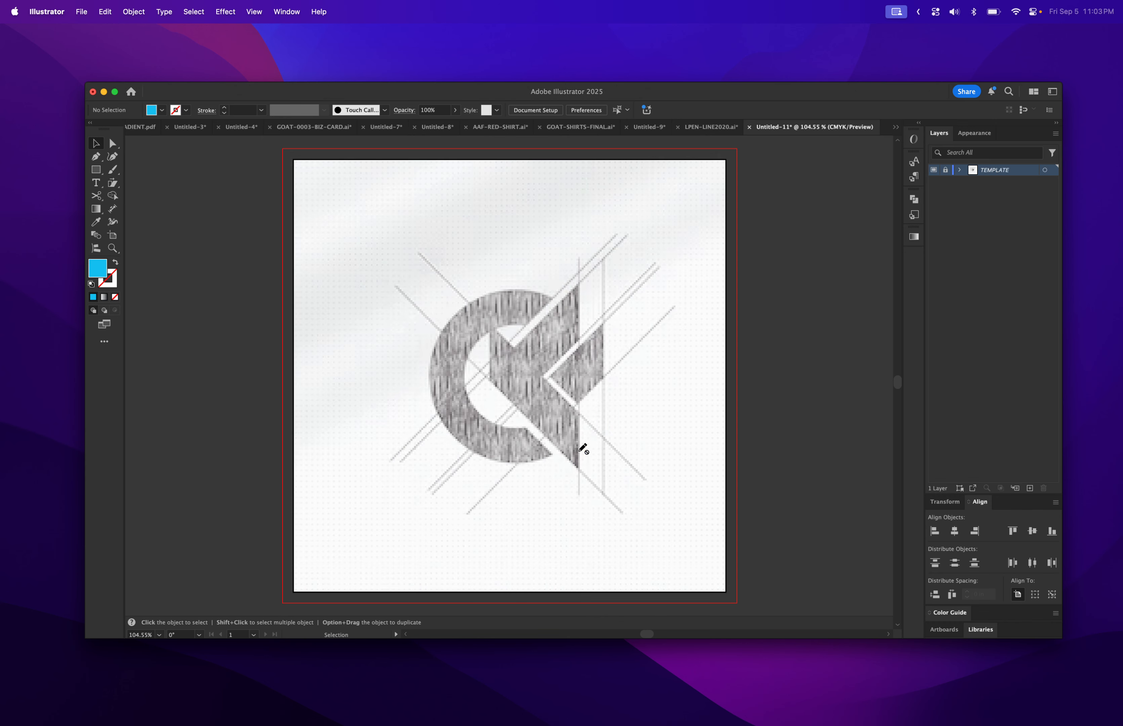
Undo the template layer conversion and the shape deletion, and redo both
key(super+z)
key(a)
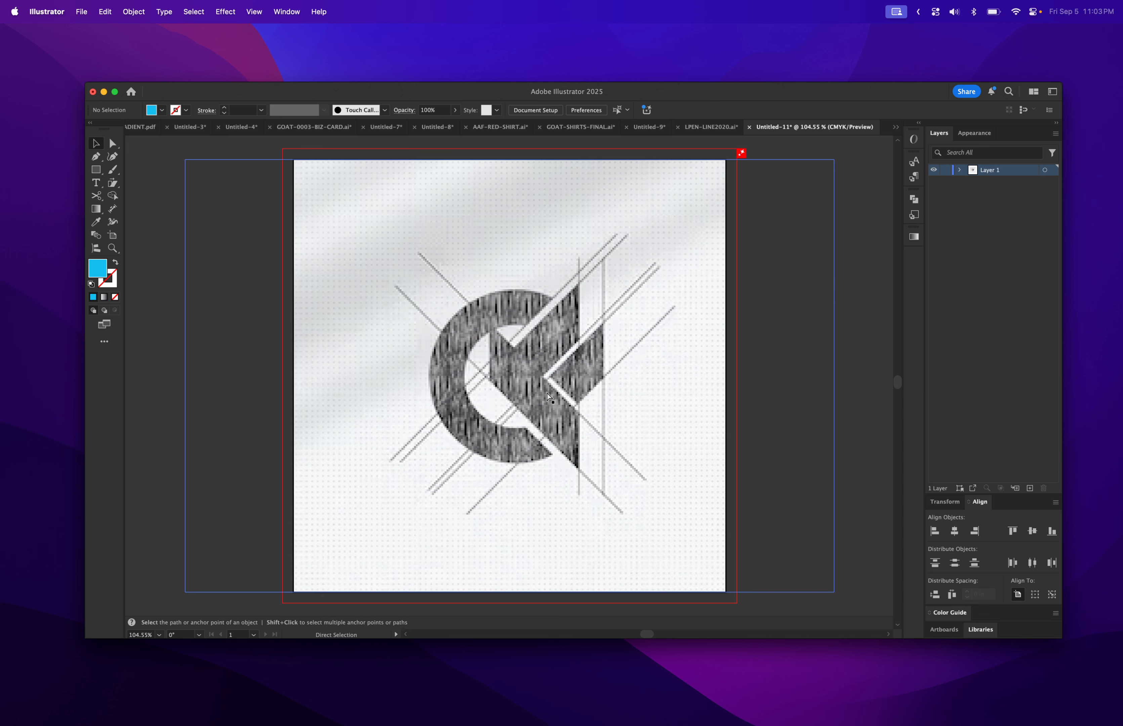
key(super+z)
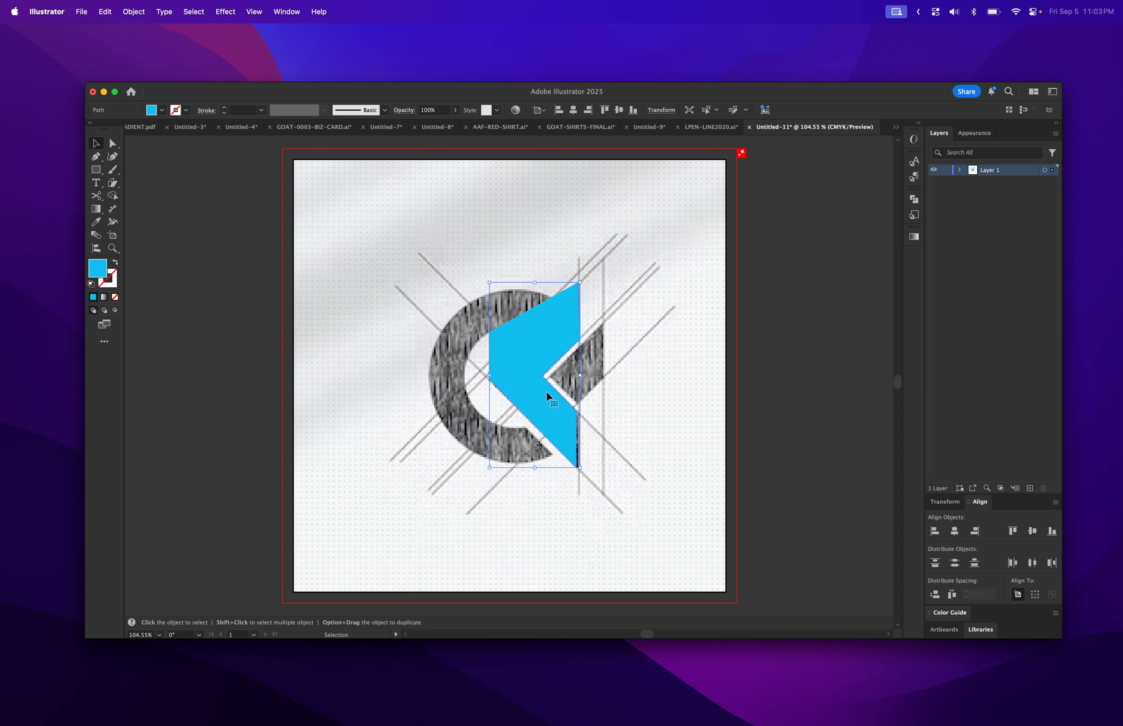
key(shift+super+z)
key(shift+super+z)
key(shift+super+z)
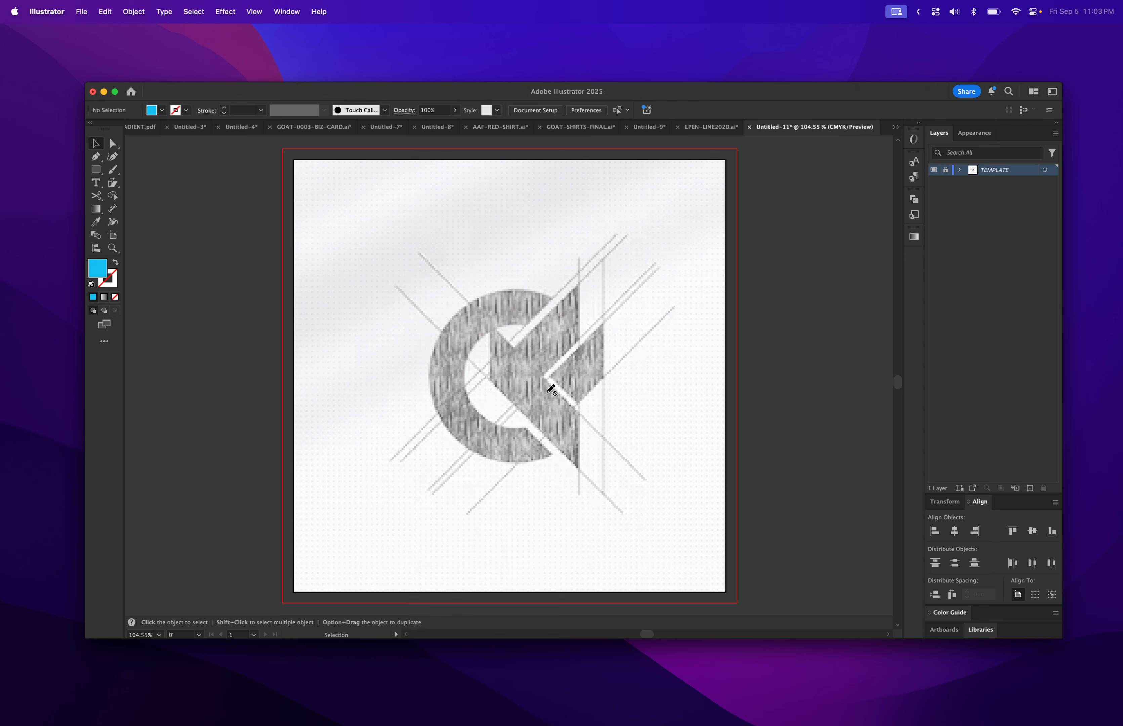
Try to select and draw on the locked TEMPLATE layer with the Pen tool
click(564, 383)
click(96, 156)
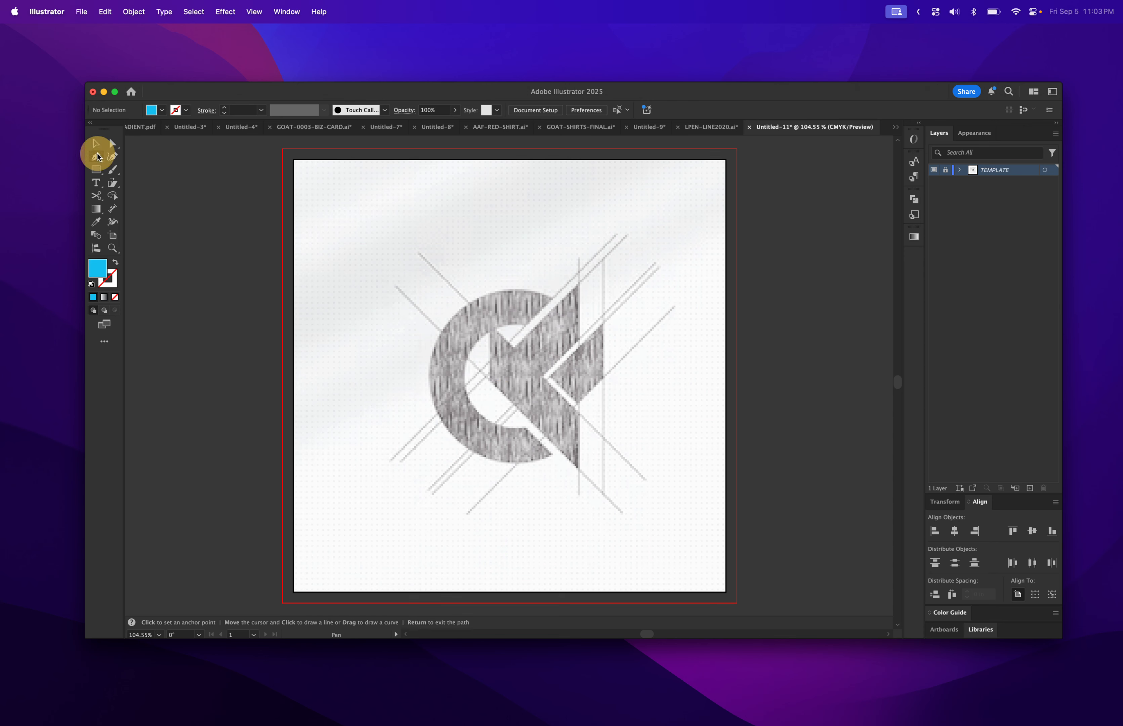
click(512, 464)
click(514, 340)
click(574, 429)
click(481, 338)
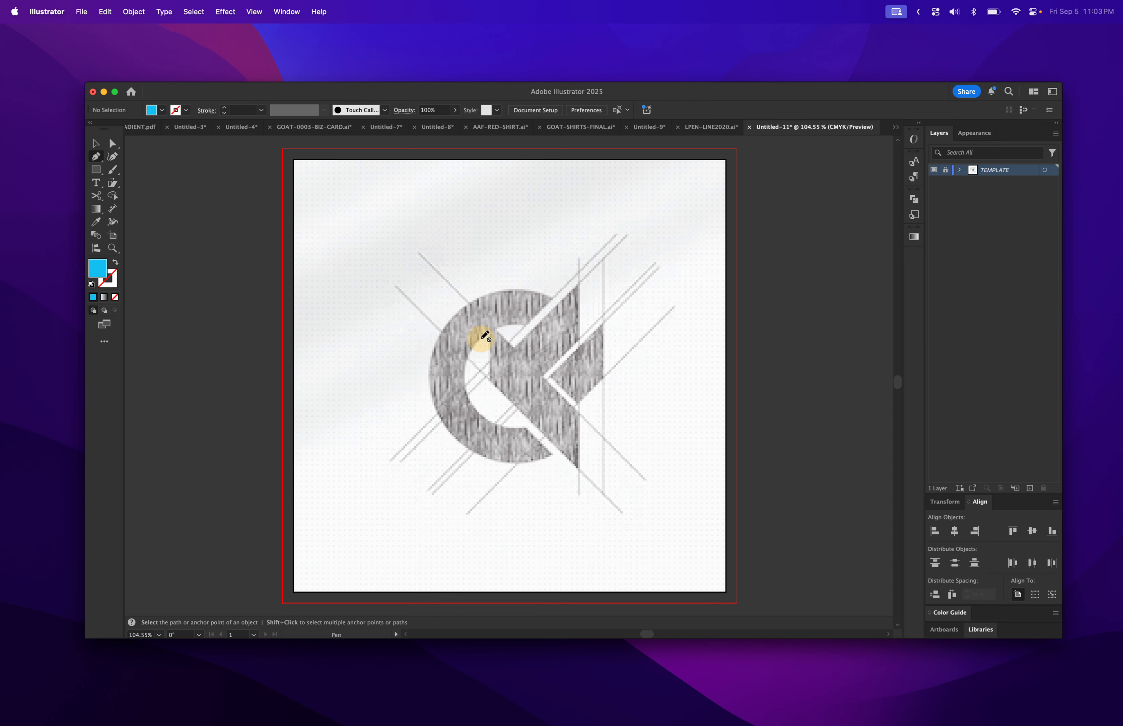
Add a new layer above TEMPLATE and name it ARTWORK
click(1030, 488)
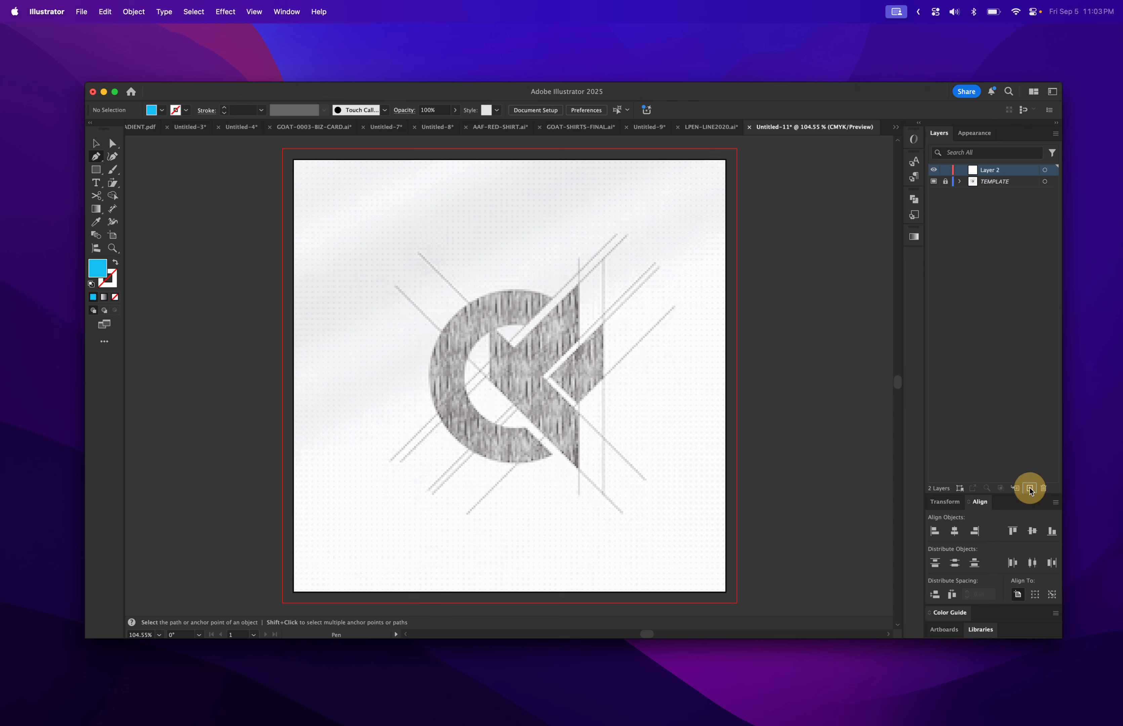
click(1000, 170)
text(ART)
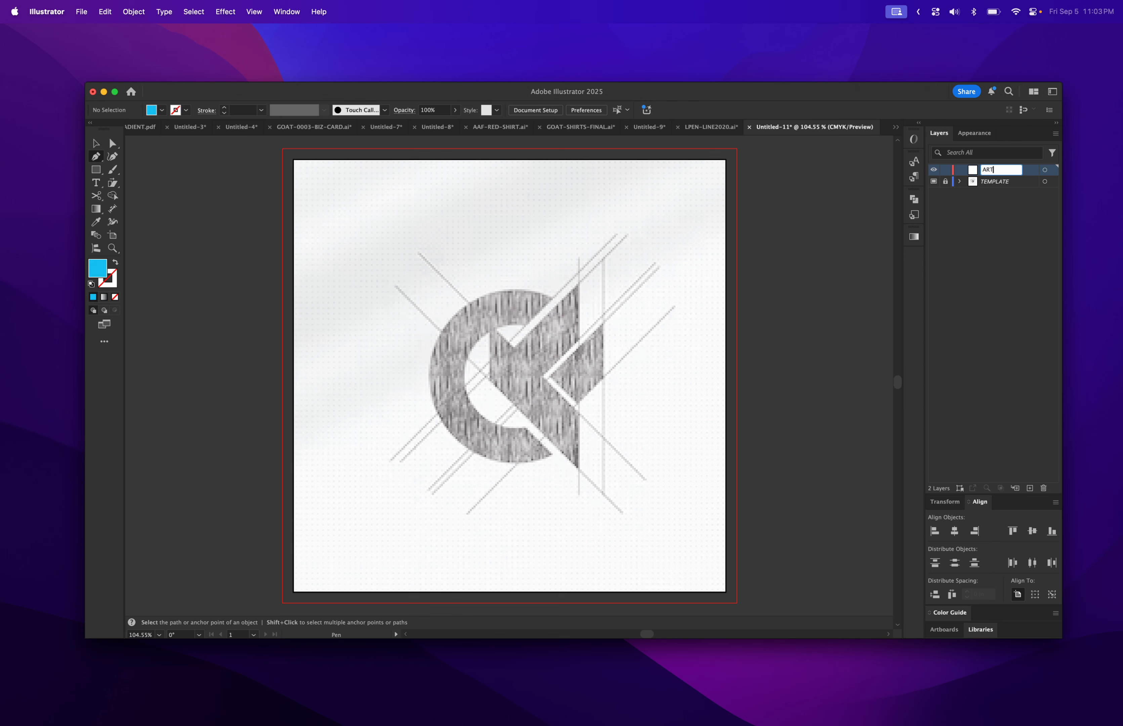
text(WORK)
Trace the sketch's inner arrow shape with the Pen tool as a closed, blue-filled path on the ARTWORK layer
click(96, 157)
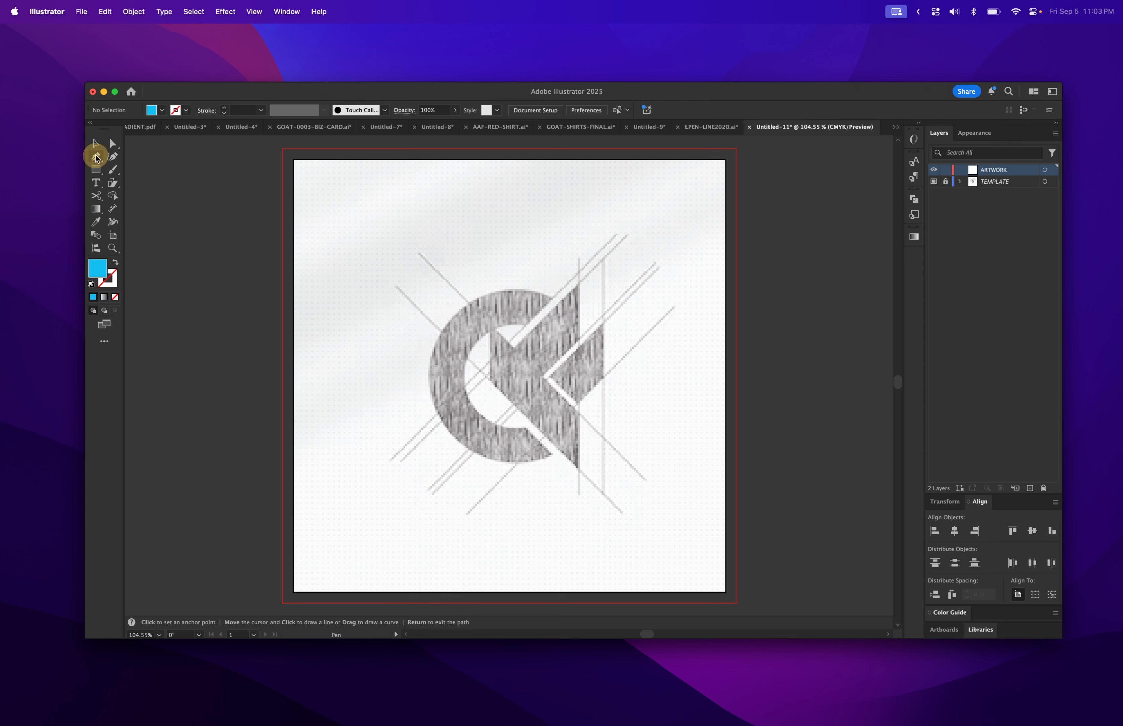
click(516, 346)
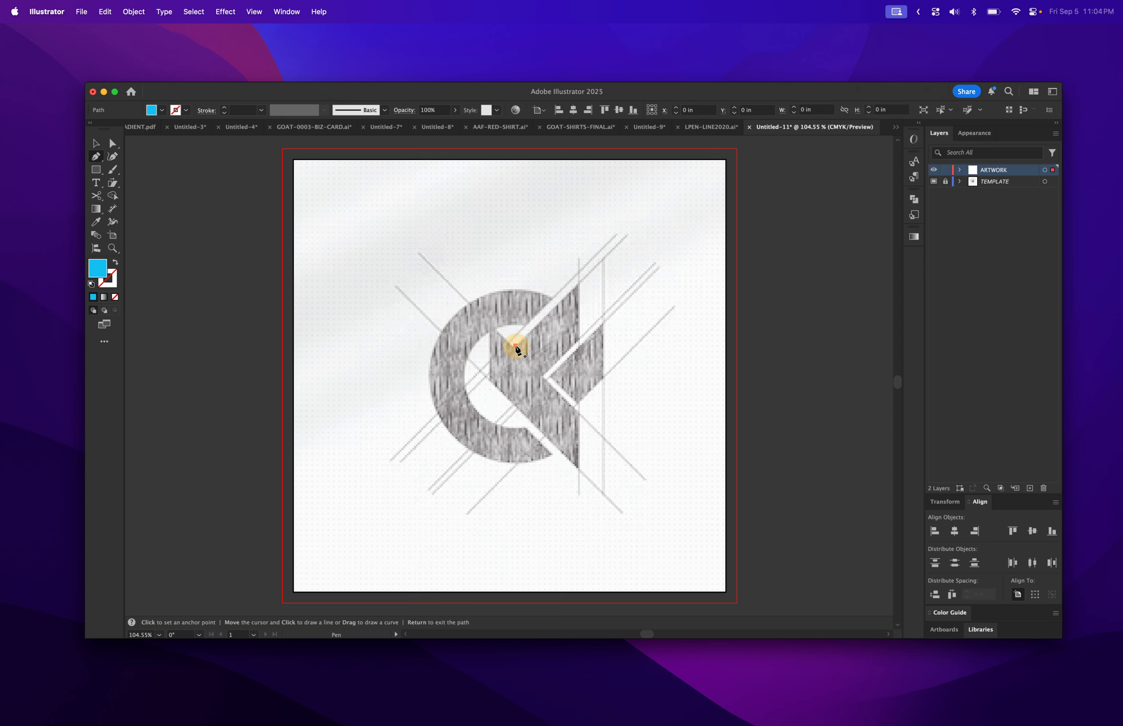
click(579, 284)
shift+click(577, 342)
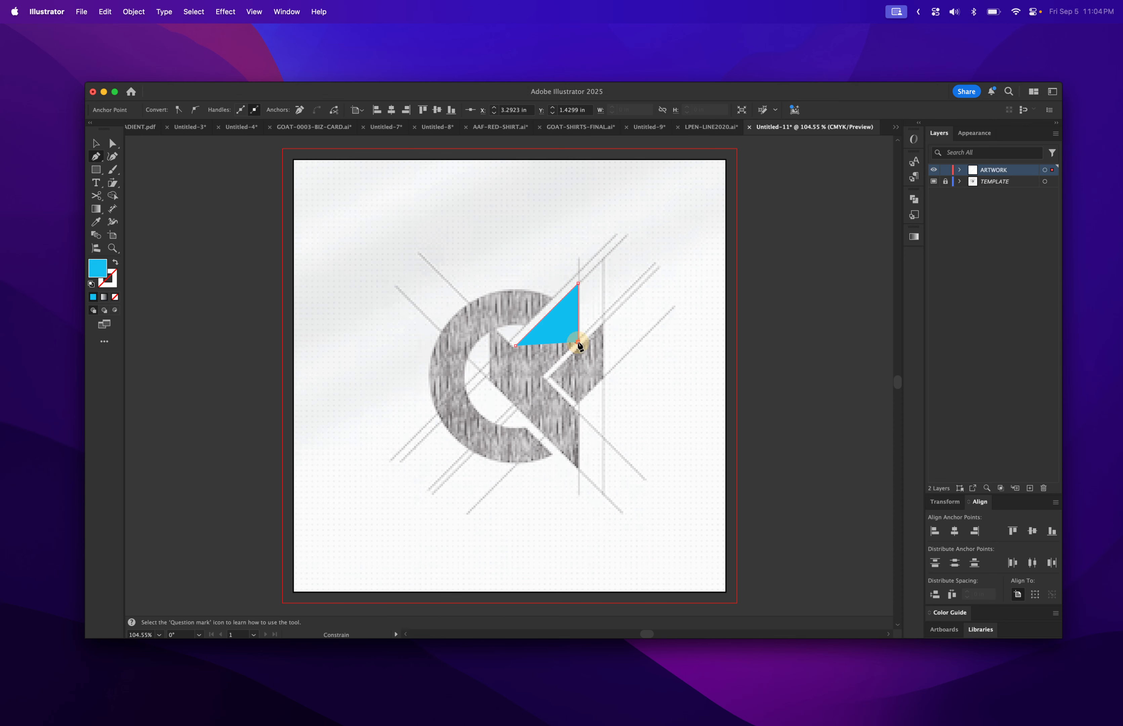
click(543, 378)
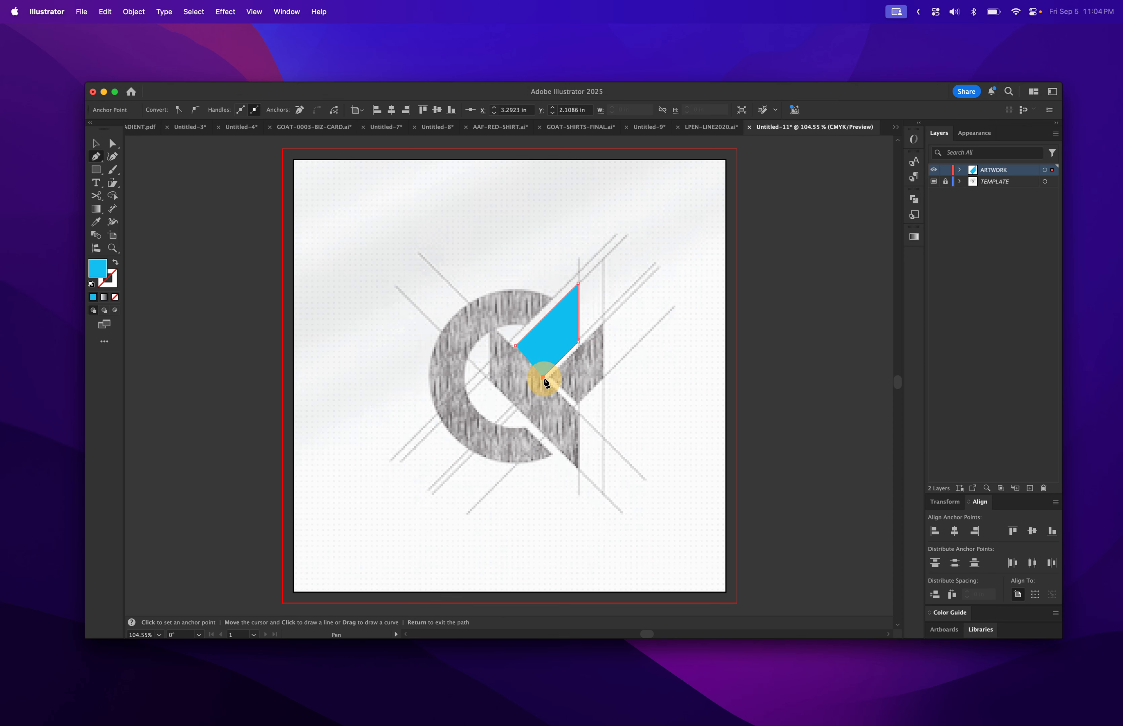
click(578, 414)
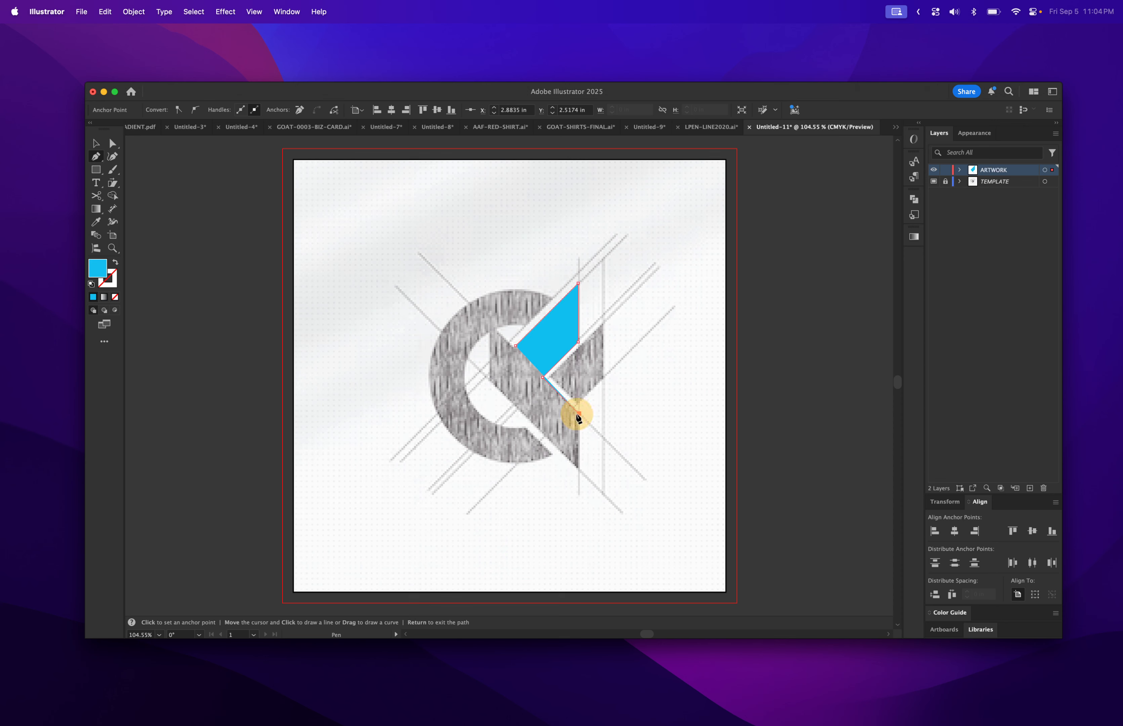
click(578, 467)
click(487, 387)
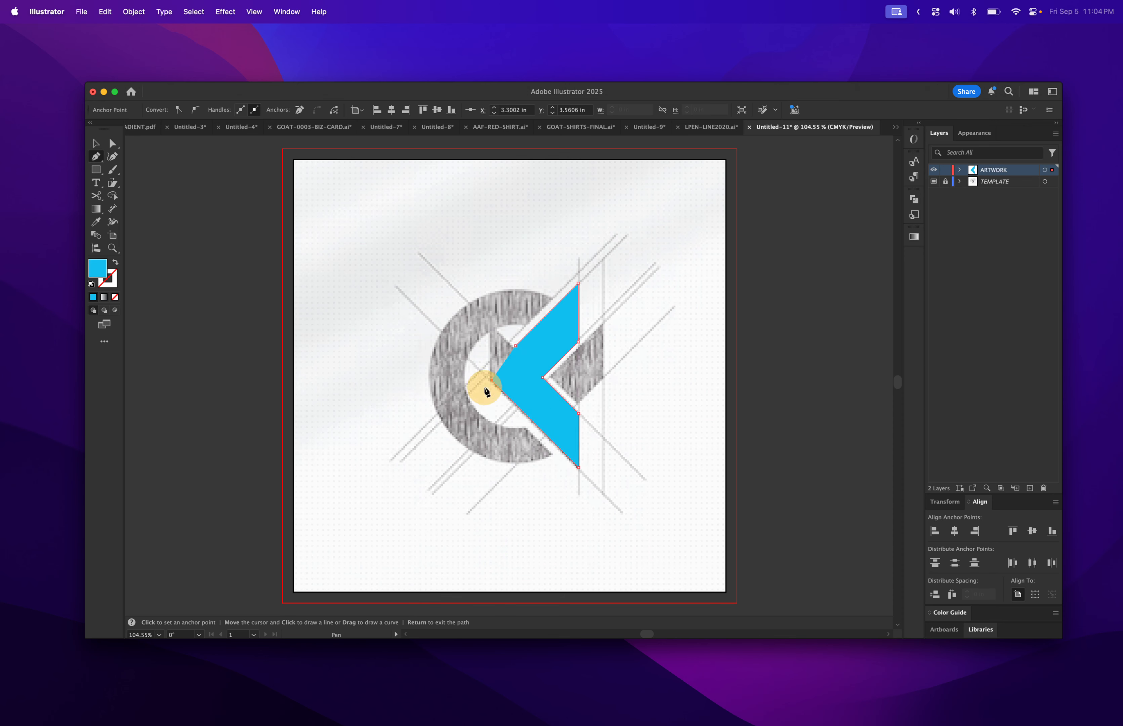
click(491, 324)
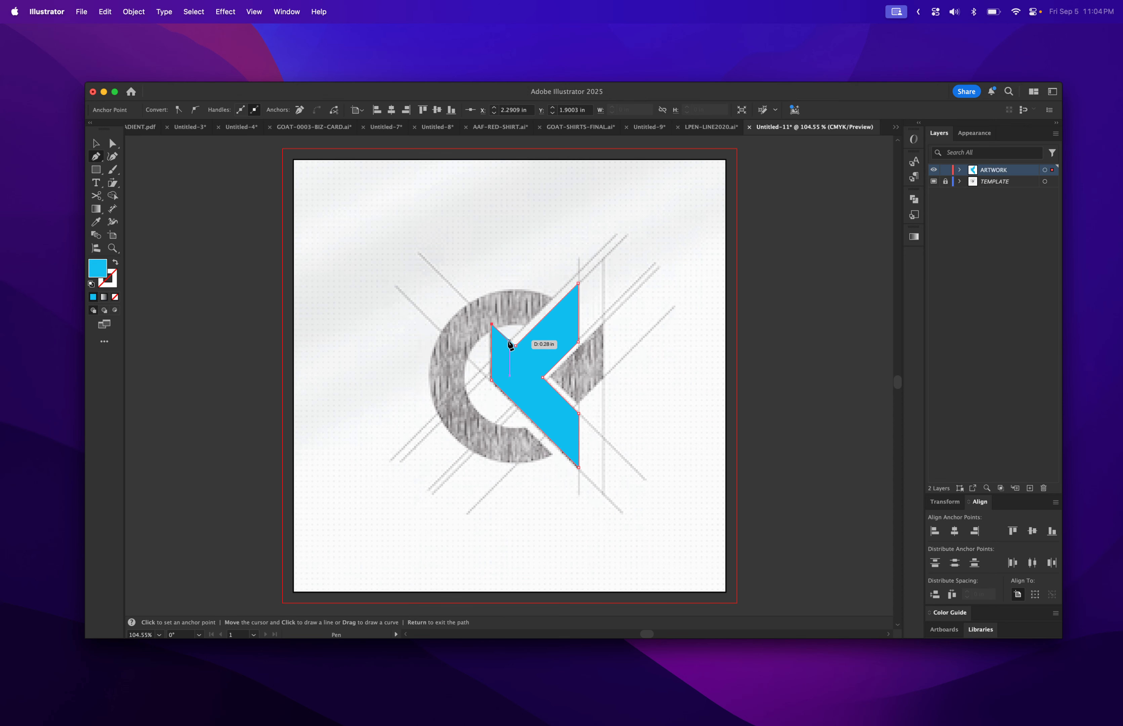
click(514, 345)
key(v)
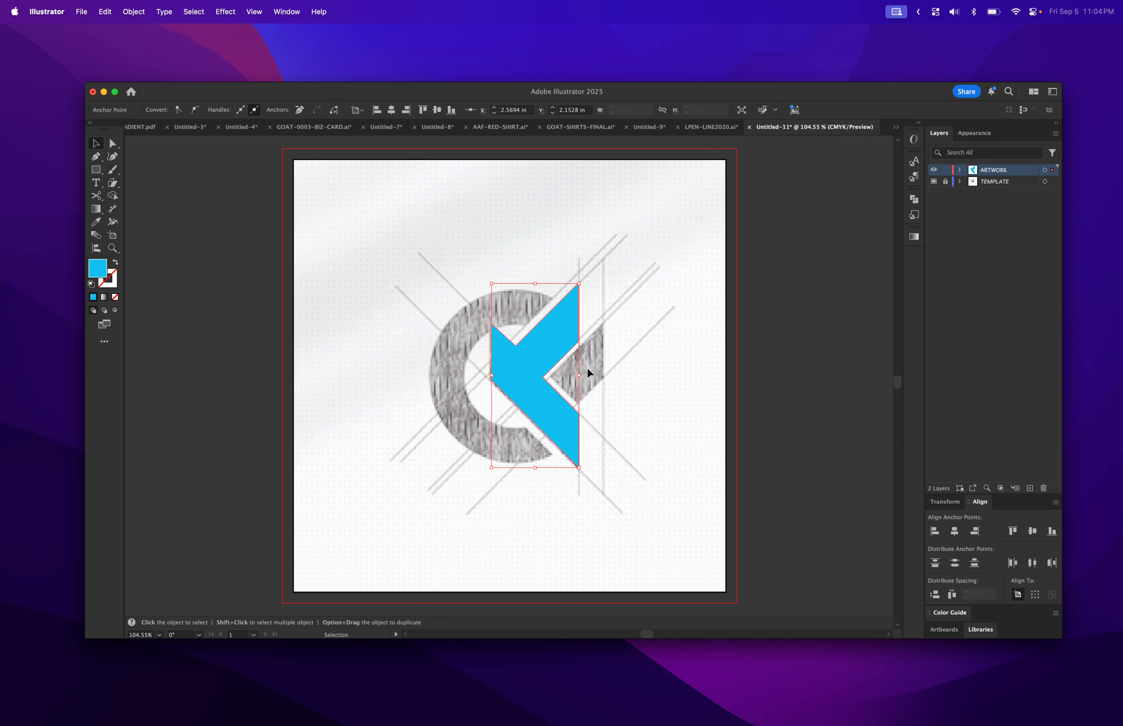
Switch to the LPEN-LINE2020.ai document, select several parts of the Lucky Penny badge to inspect them, and collapse Layer 1
click(706, 129)
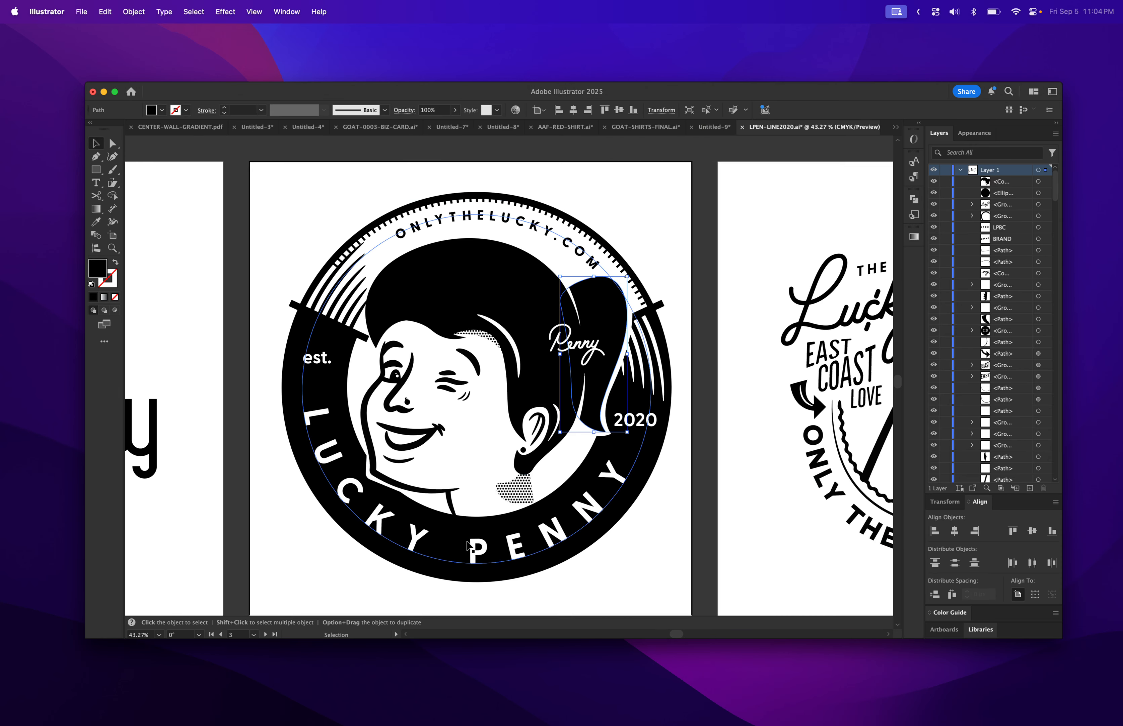
click(375, 540)
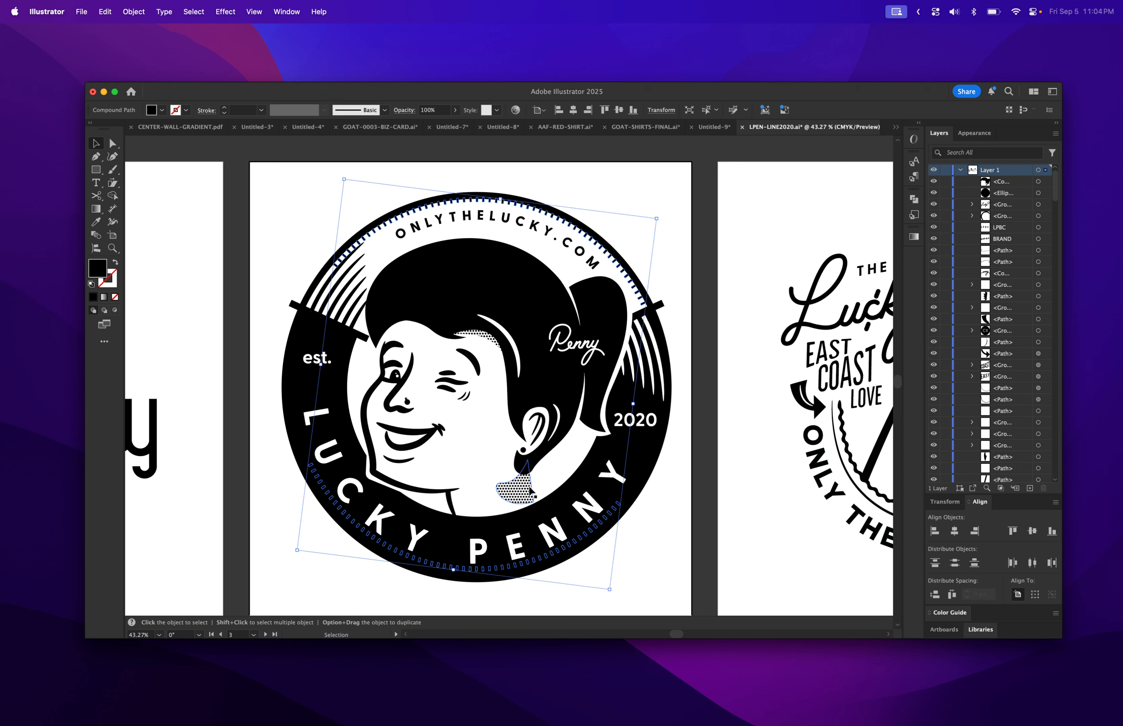
click(660, 535)
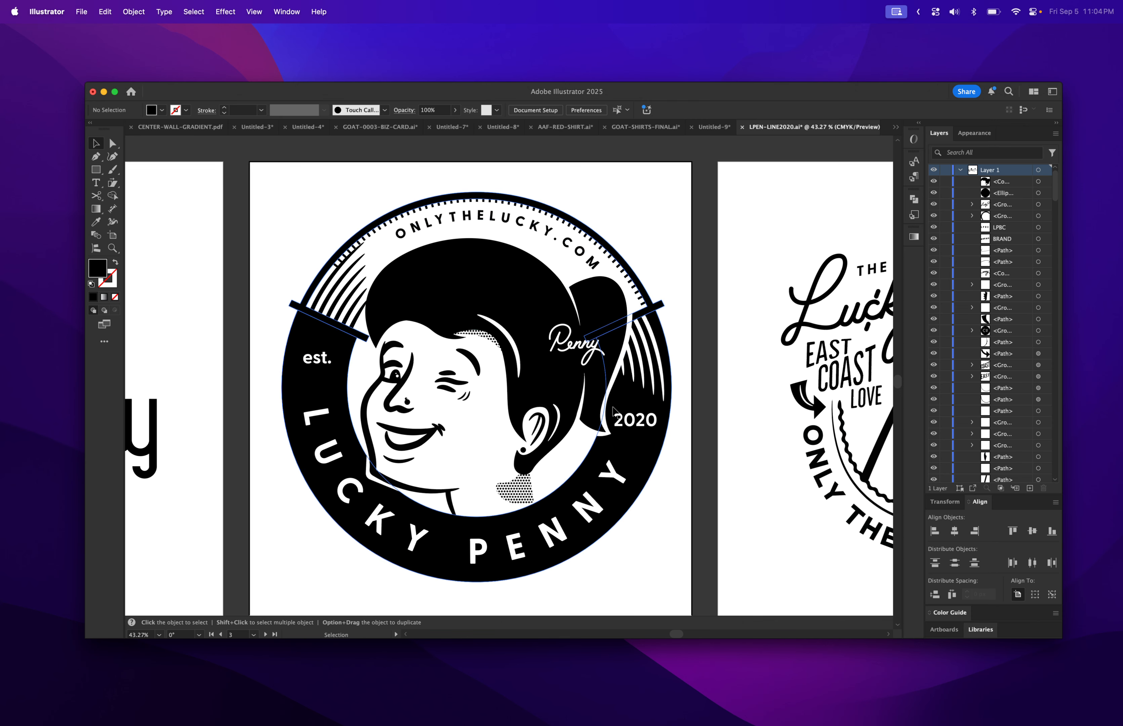
click(660, 354)
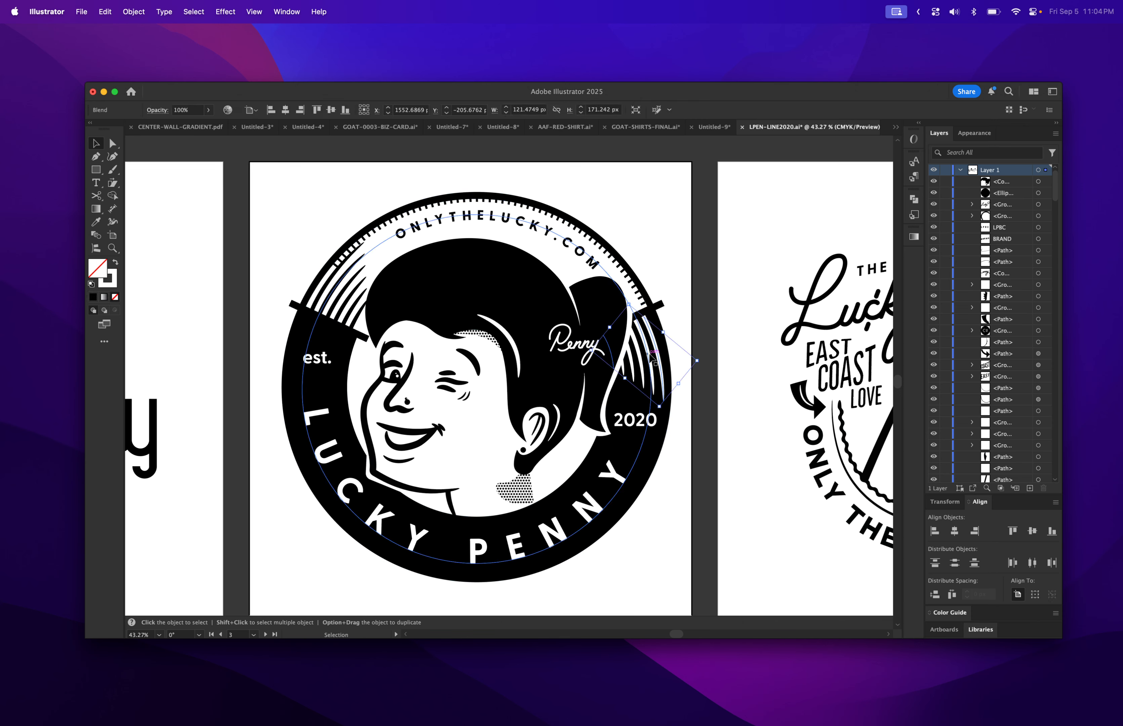
click(658, 270)
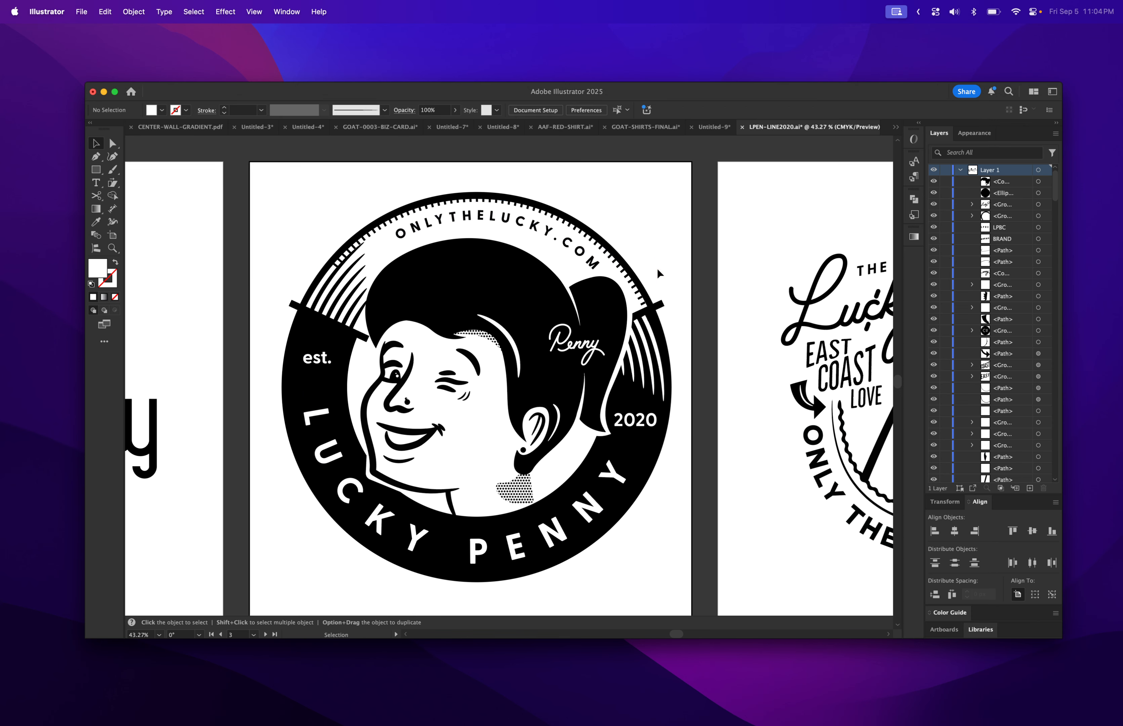
click(631, 285)
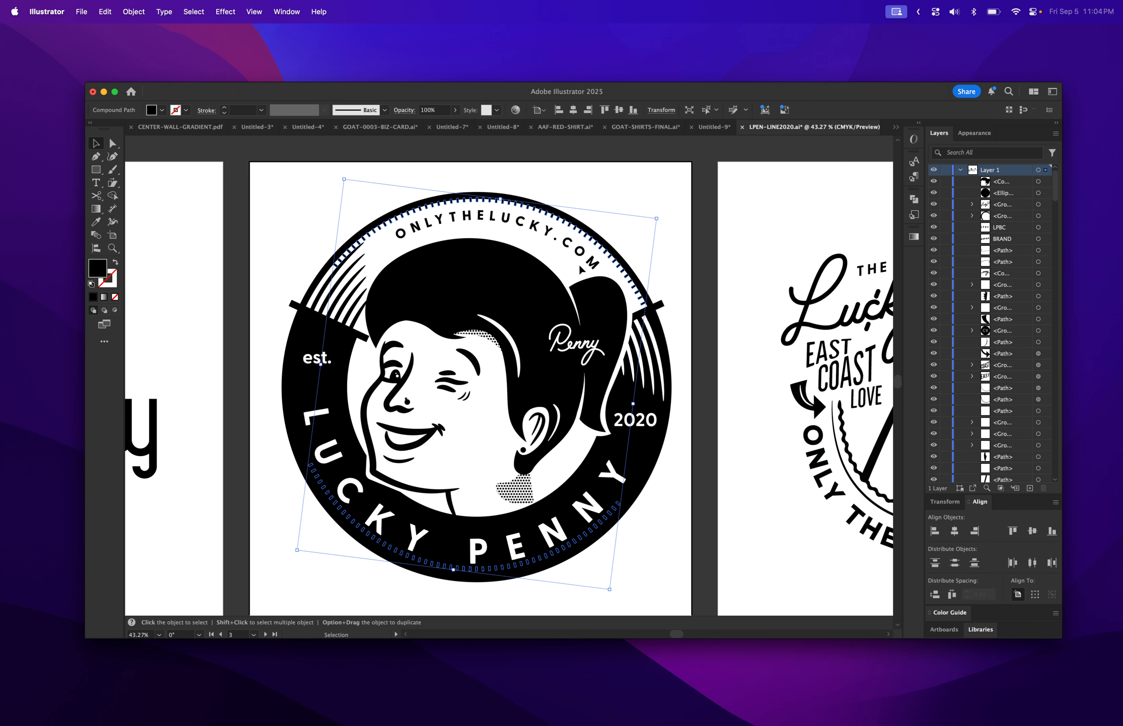
click(958, 171)
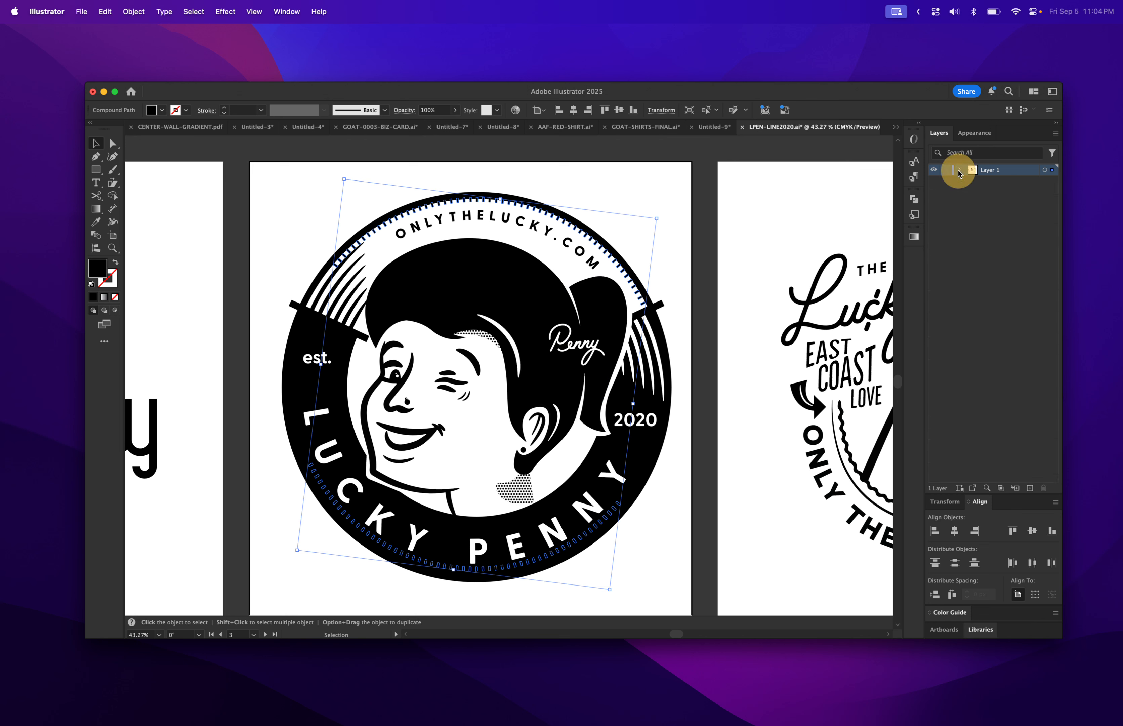
Isolate the badge's ponytail, eyebrow and frame one after another, and exit isolation mode back to the full artwork
double_click(602, 317)
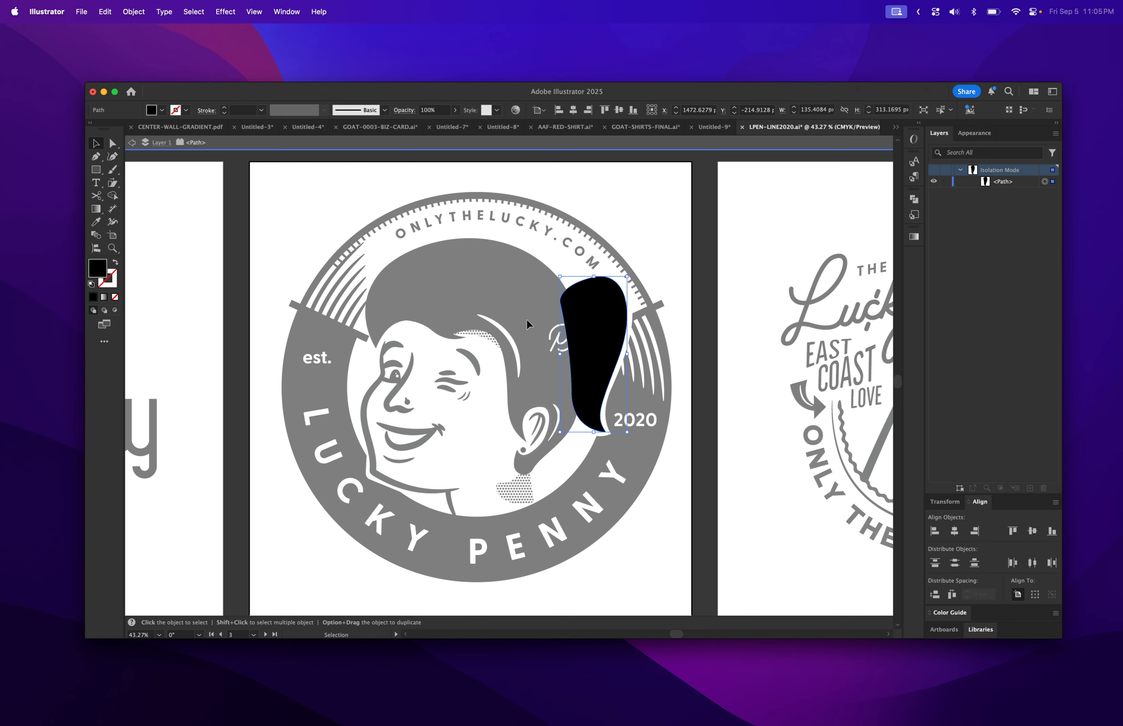
double_click(509, 305)
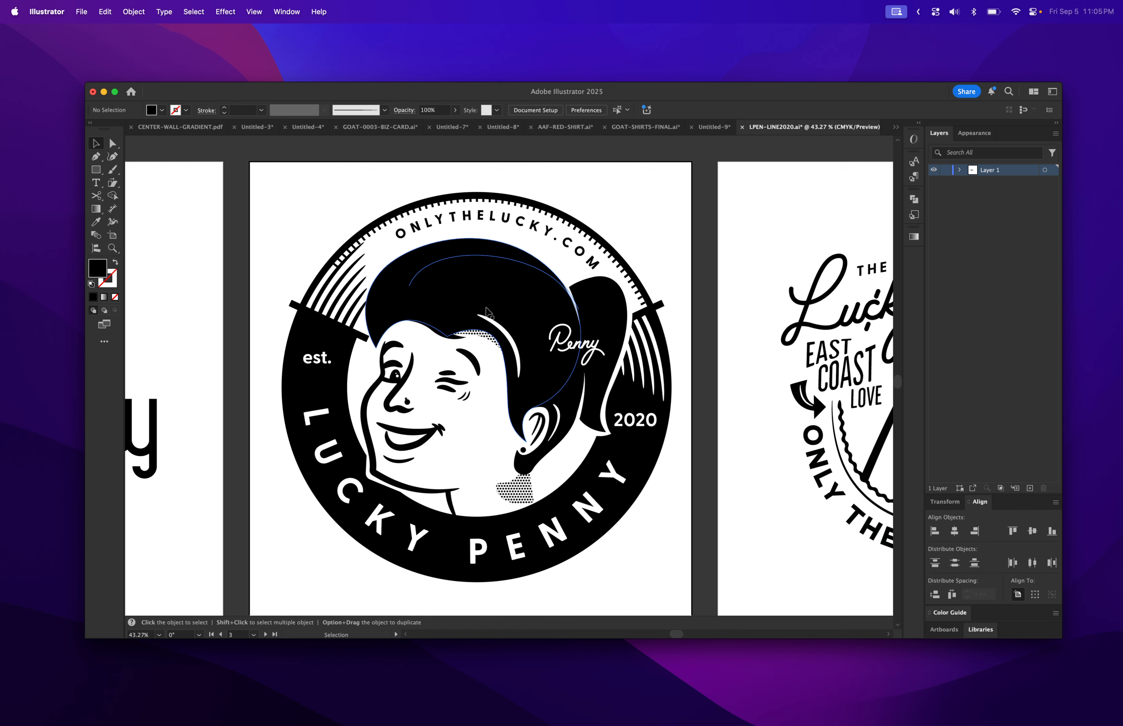
double_click(464, 355)
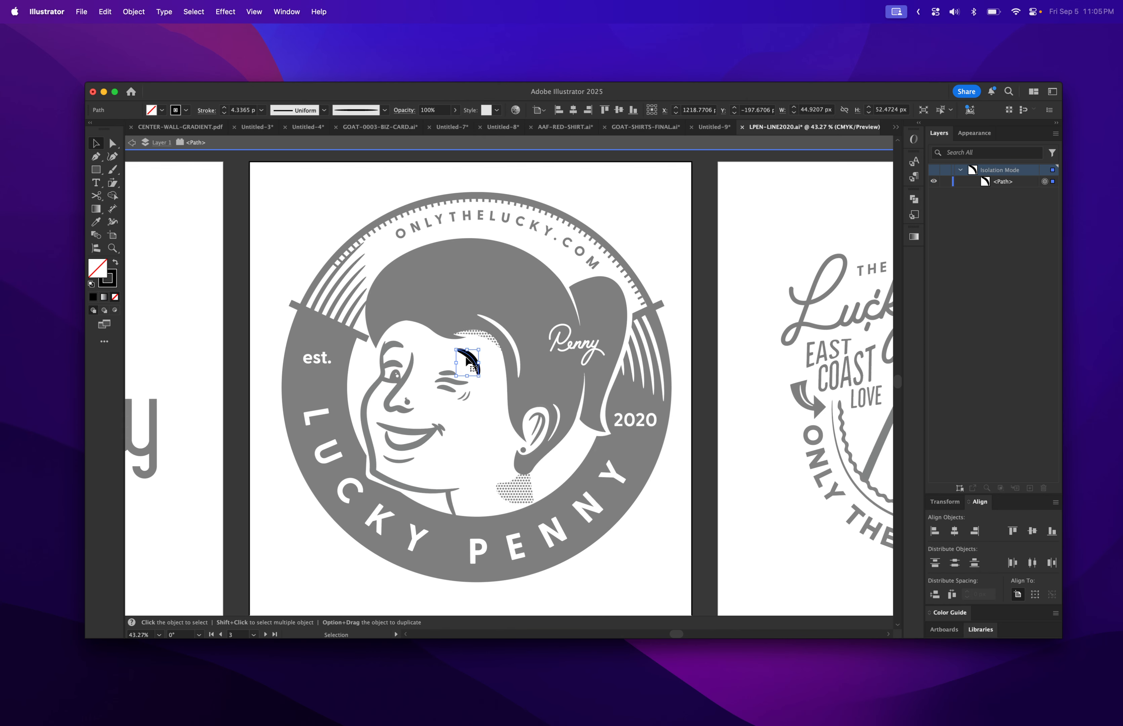
double_click(325, 376)
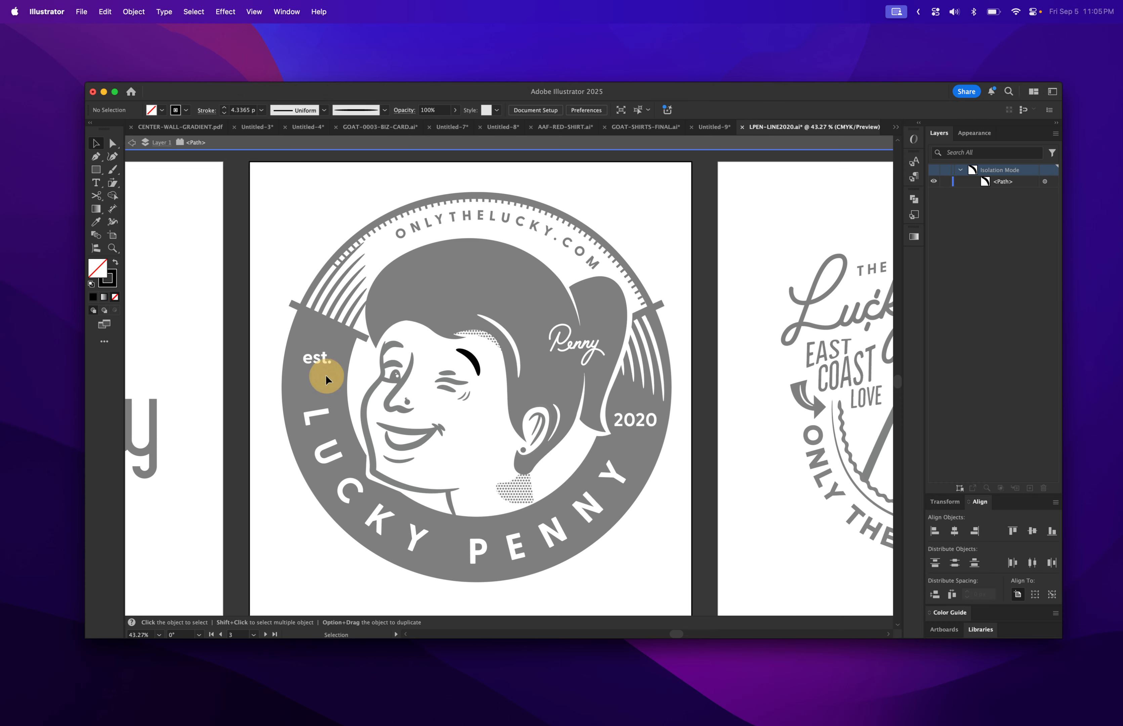
double_click(325, 376)
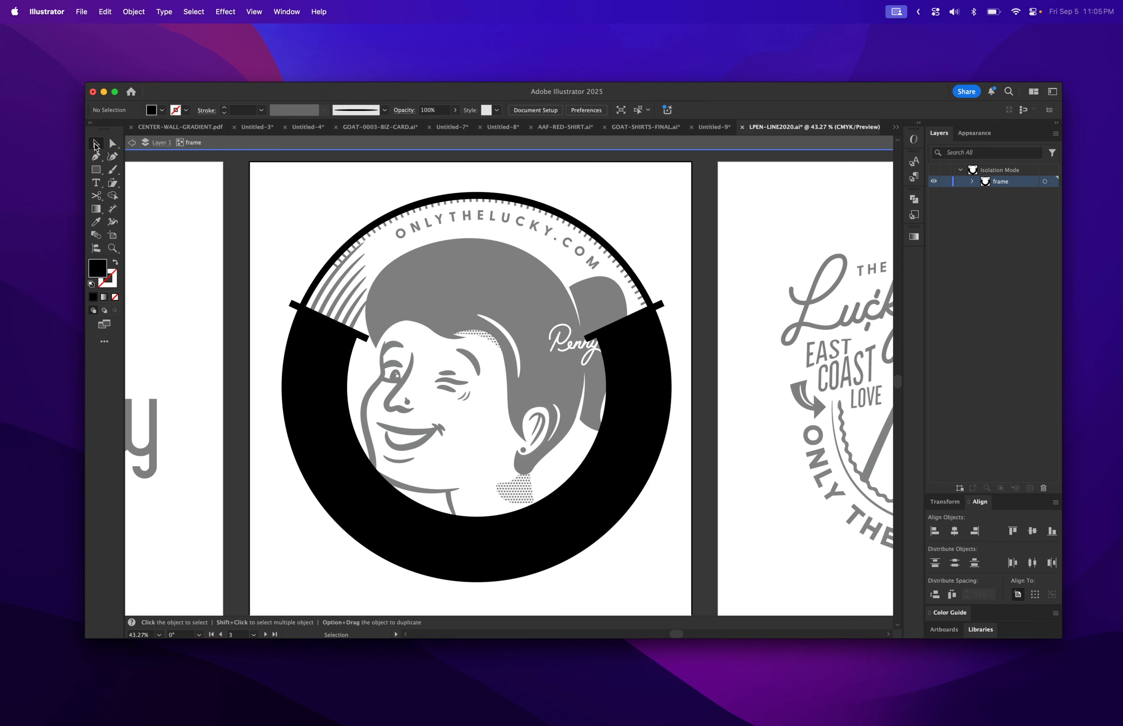
click(155, 143)
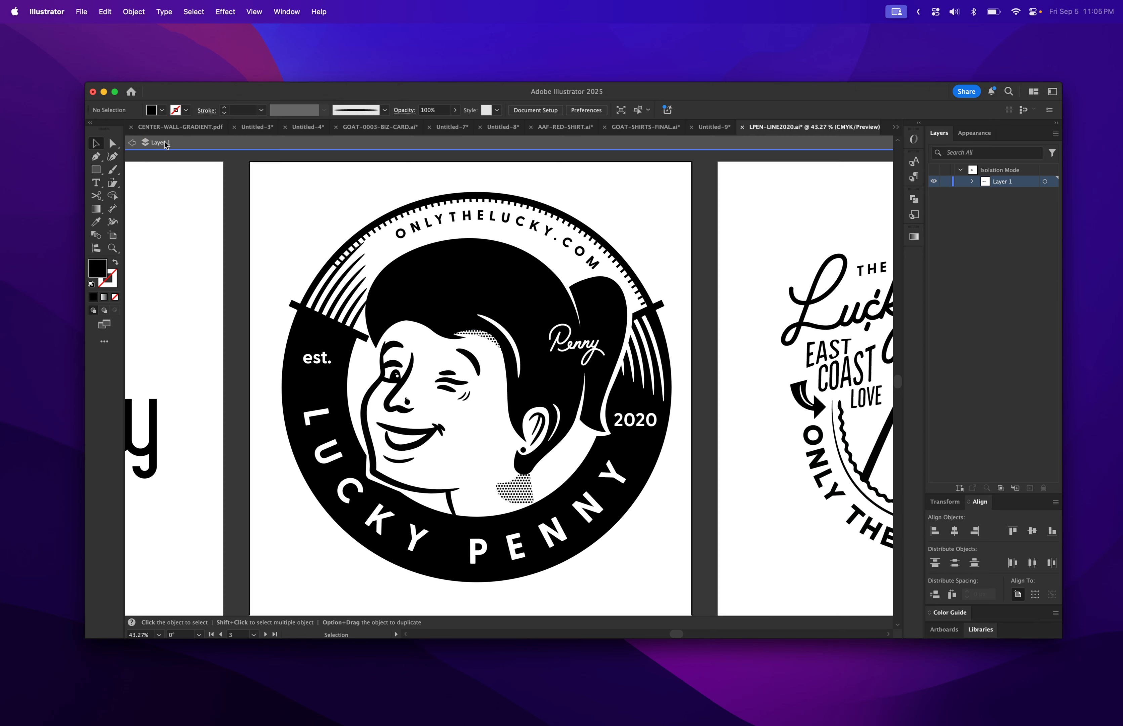
click(132, 143)
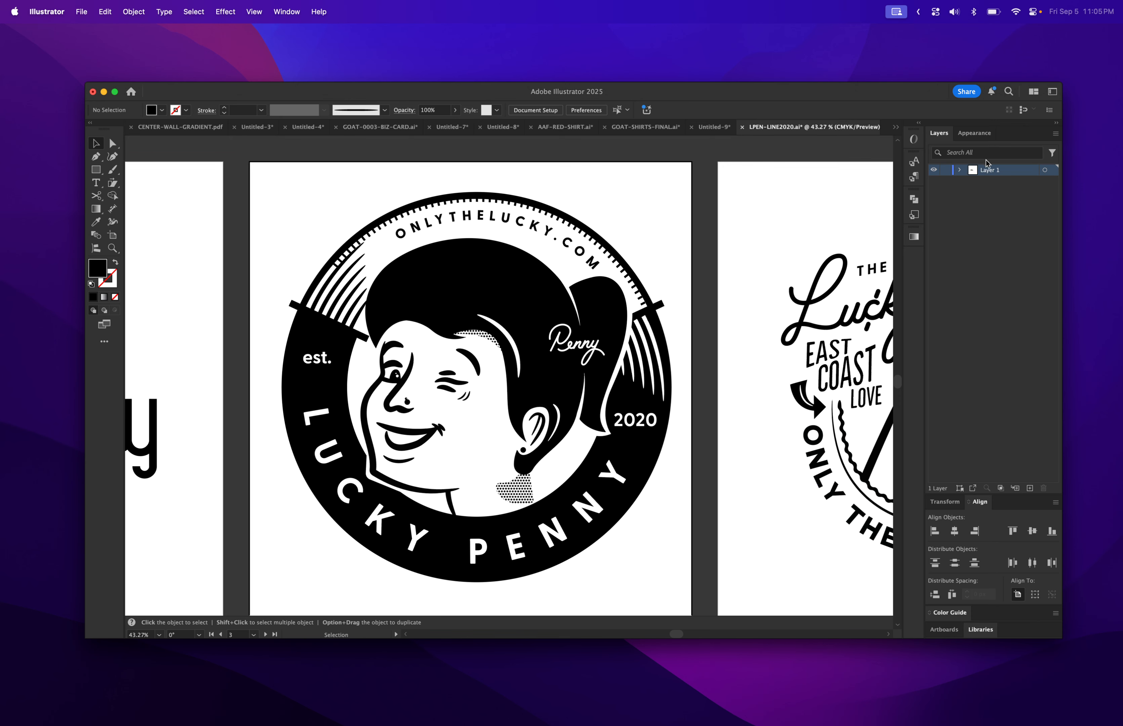
Expand Layer 1 and toggle its top three objects off and on to check which artwork each one controls
click(959, 170)
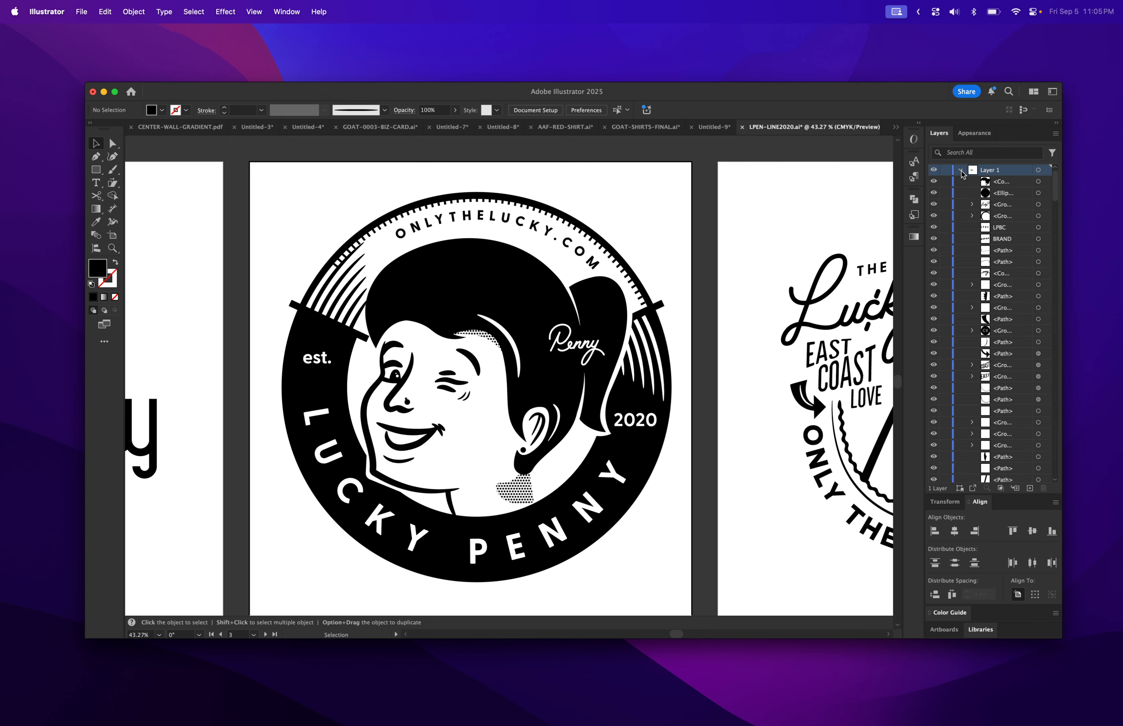
click(1002, 183)
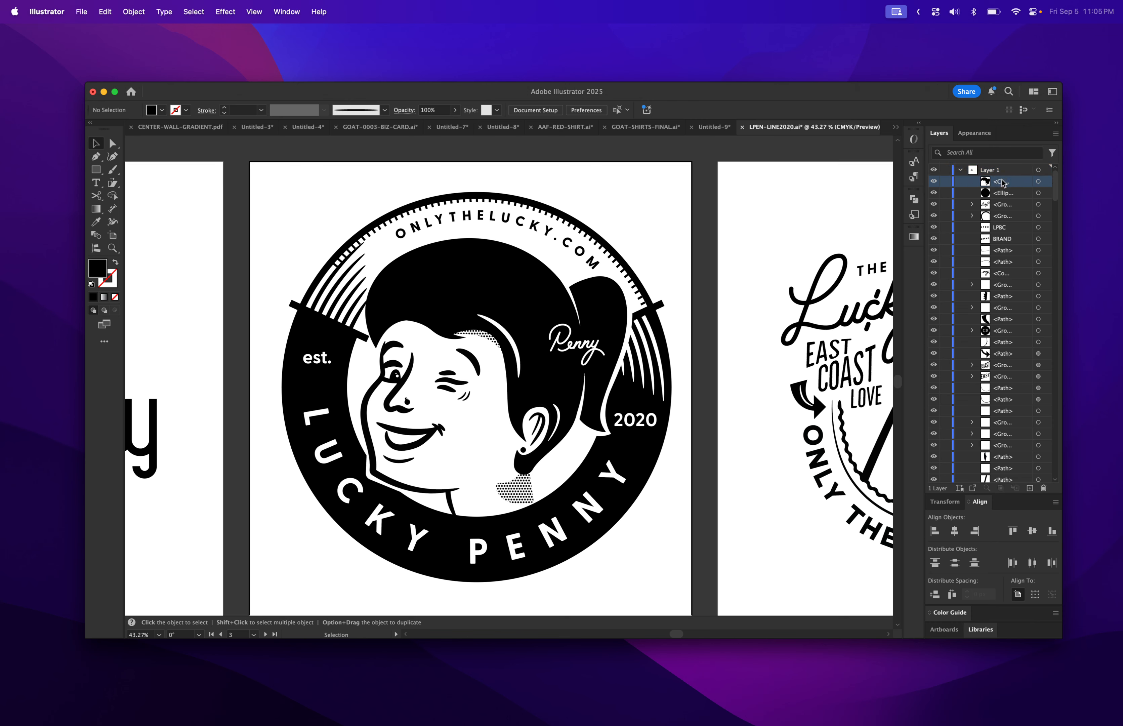
click(934, 182)
click(933, 182)
click(934, 193)
click(934, 193)
click(934, 205)
click(934, 206)
click(993, 171)
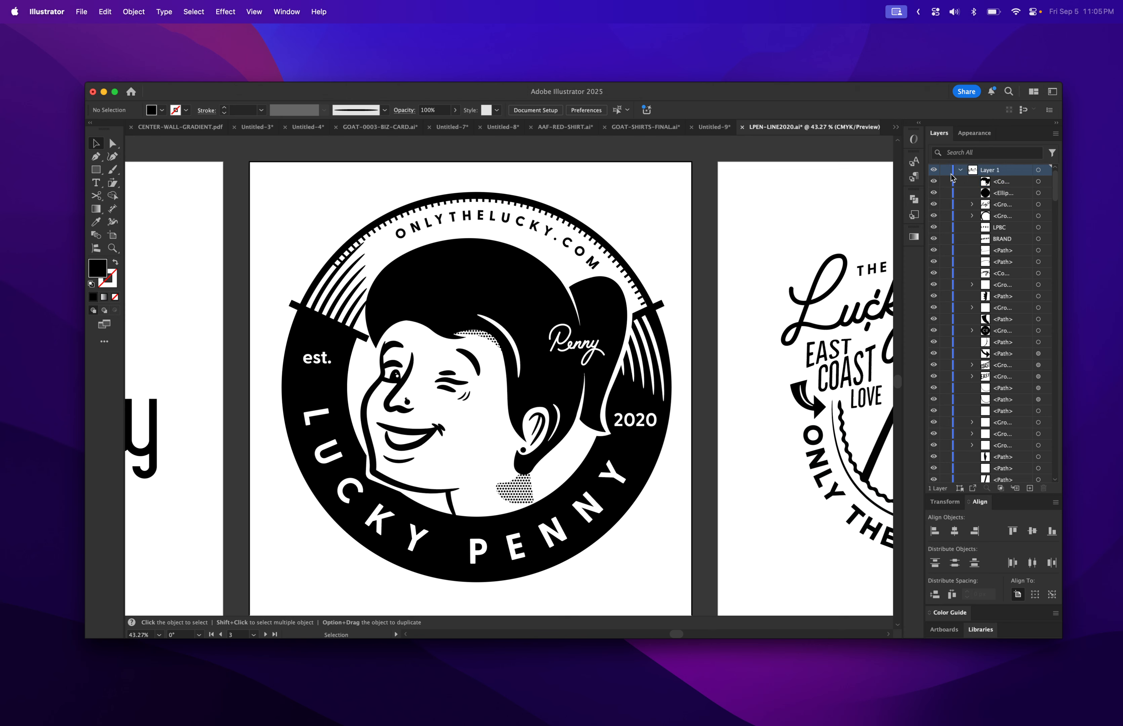
click(934, 182)
click(934, 182)
click(96, 142)
Examine the badge copy above the artboards by toggling the top compound path in Layer 1, leaving it hidden
scroll(650, 406, down, 3)
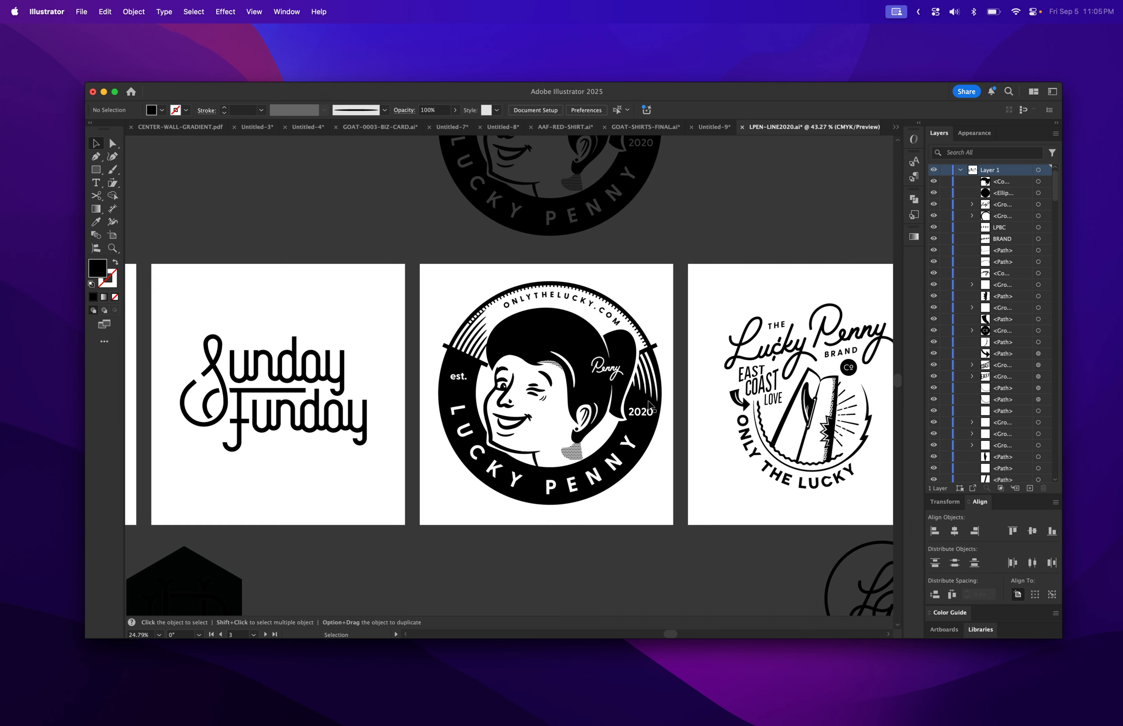
scroll(650, 406, up, 5)
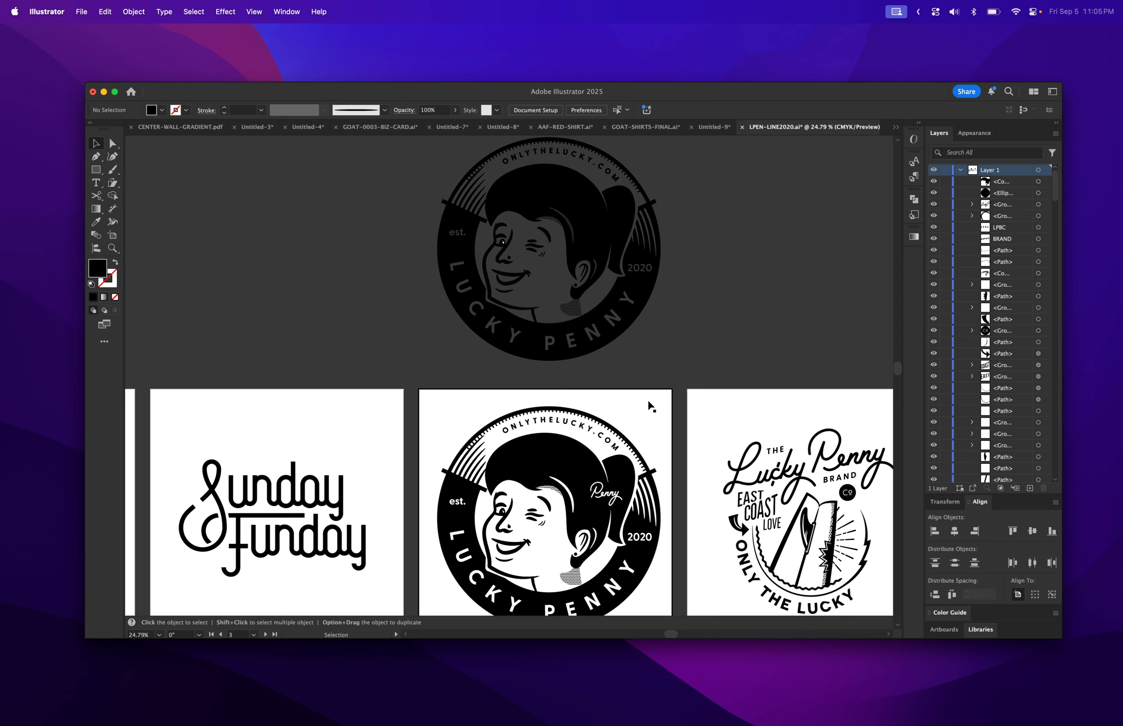
click(934, 181)
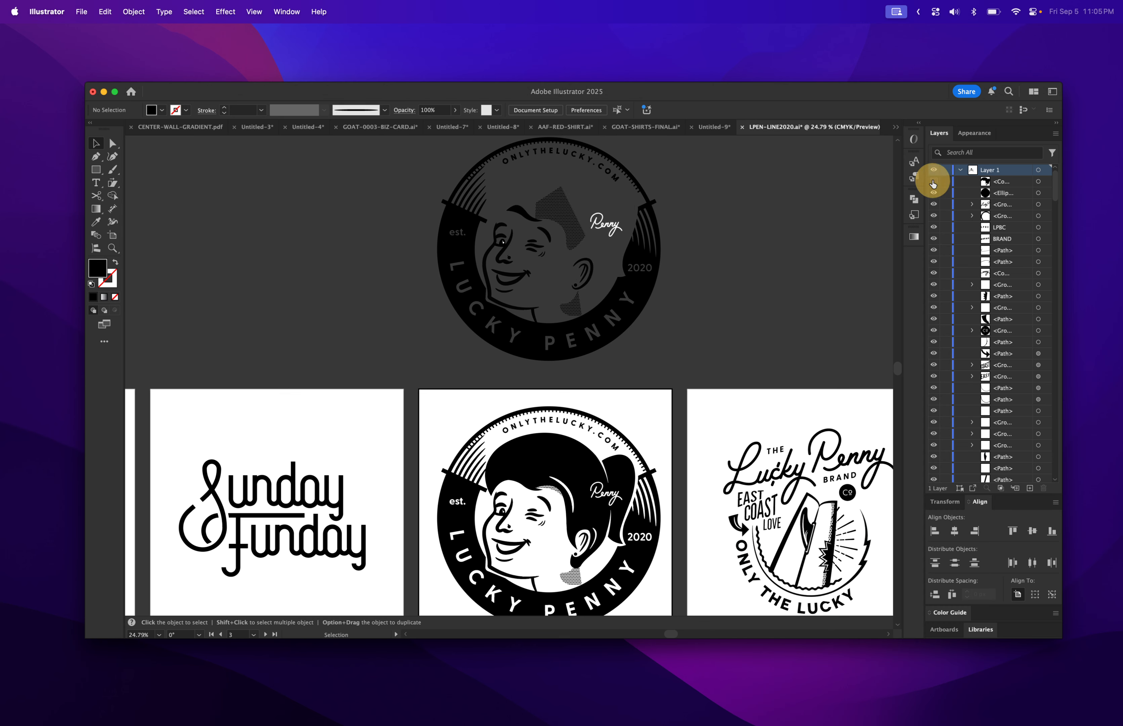
click(934, 181)
scroll(531, 193, up, 5)
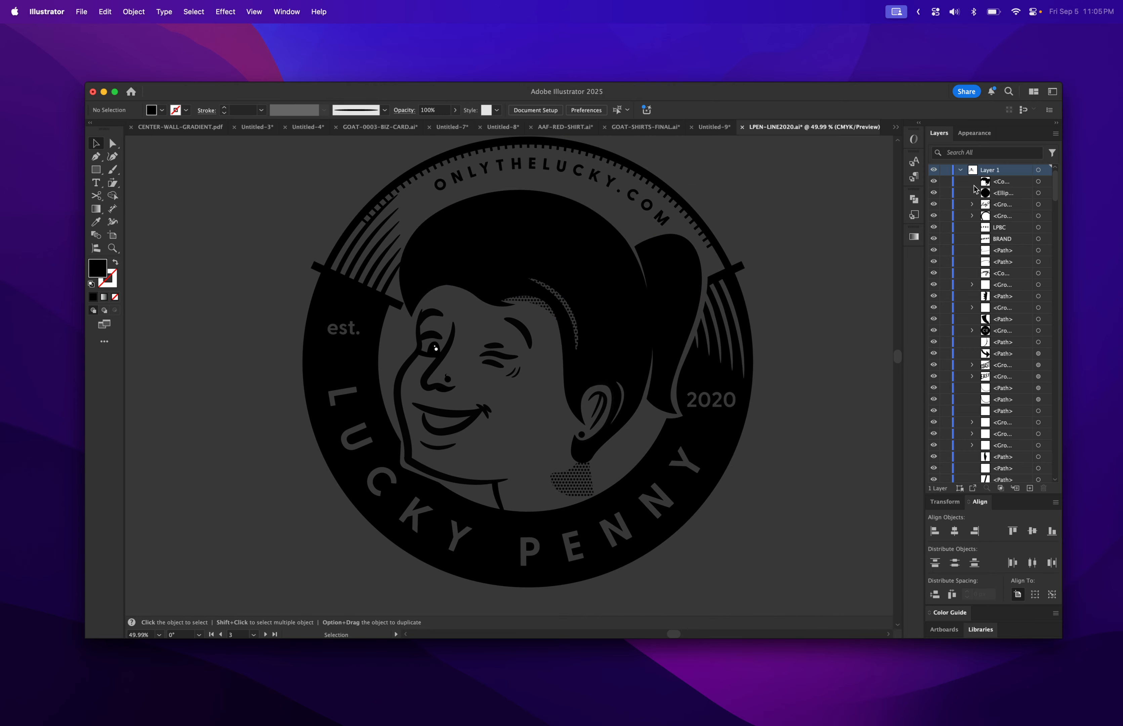
click(934, 182)
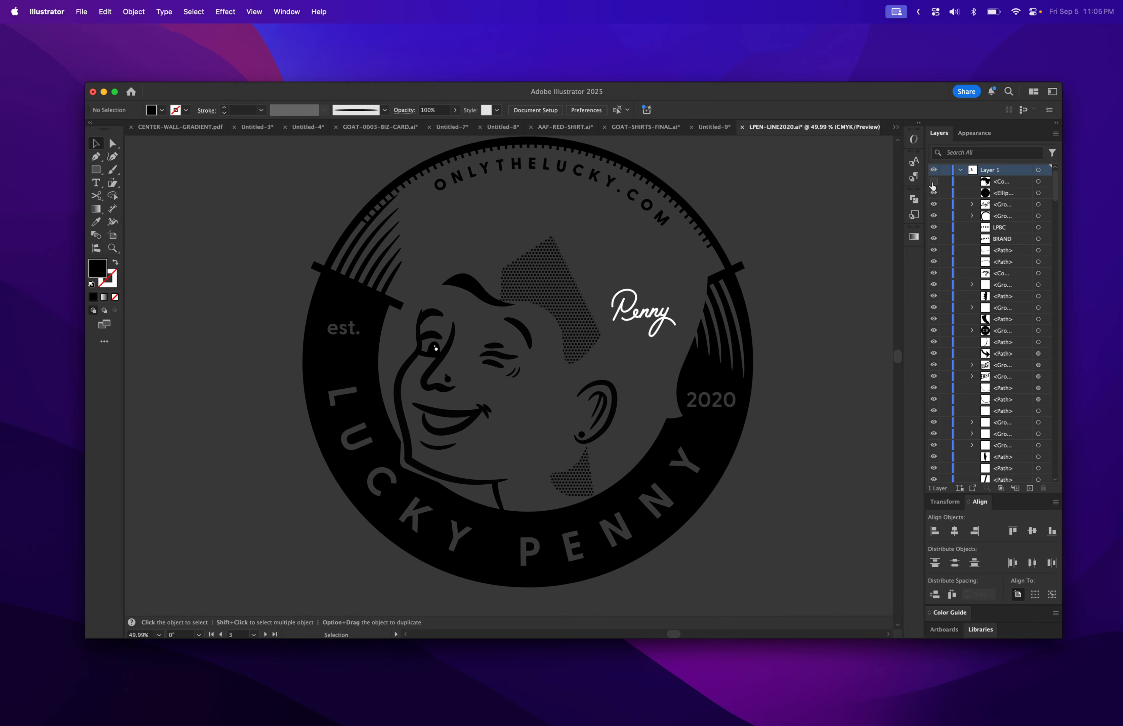
click(933, 184)
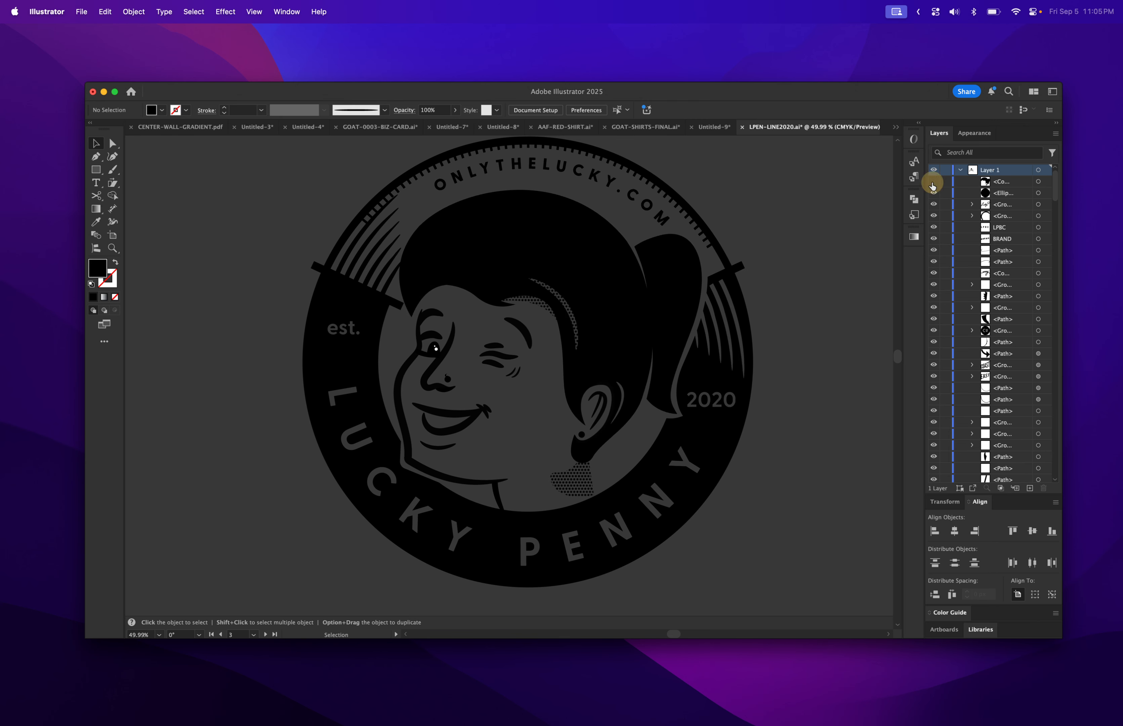
click(933, 181)
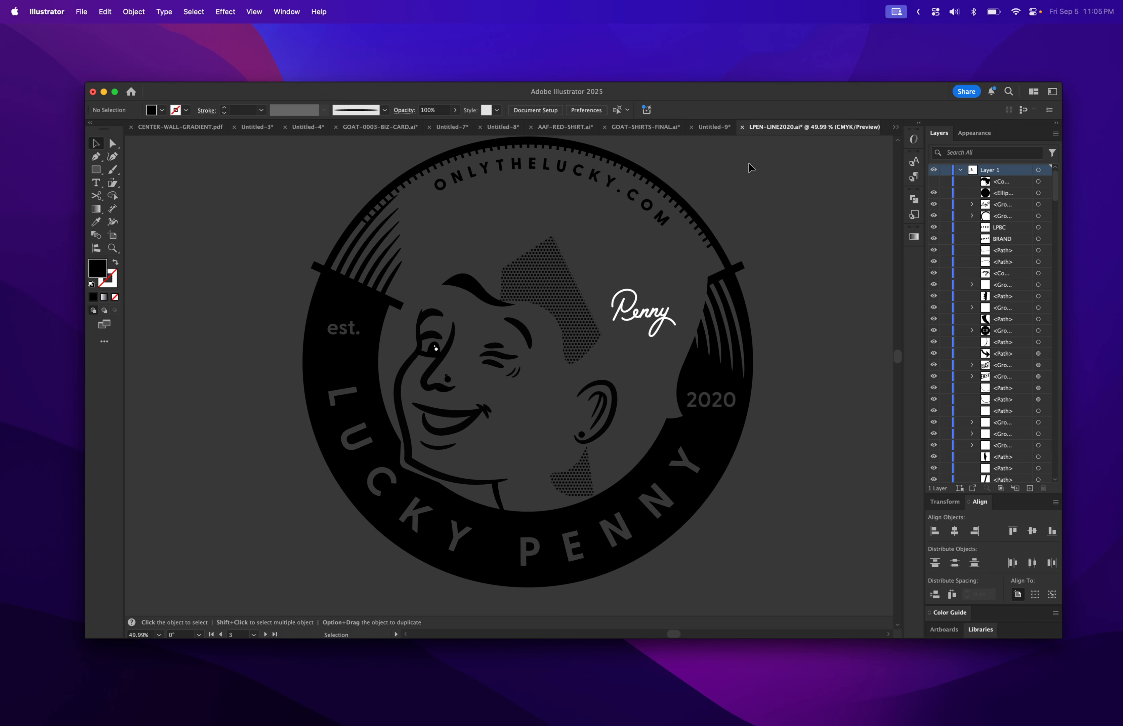
Collapse and re-expand Layer 1, show its top compound path again, and look inside the first group
click(960, 170)
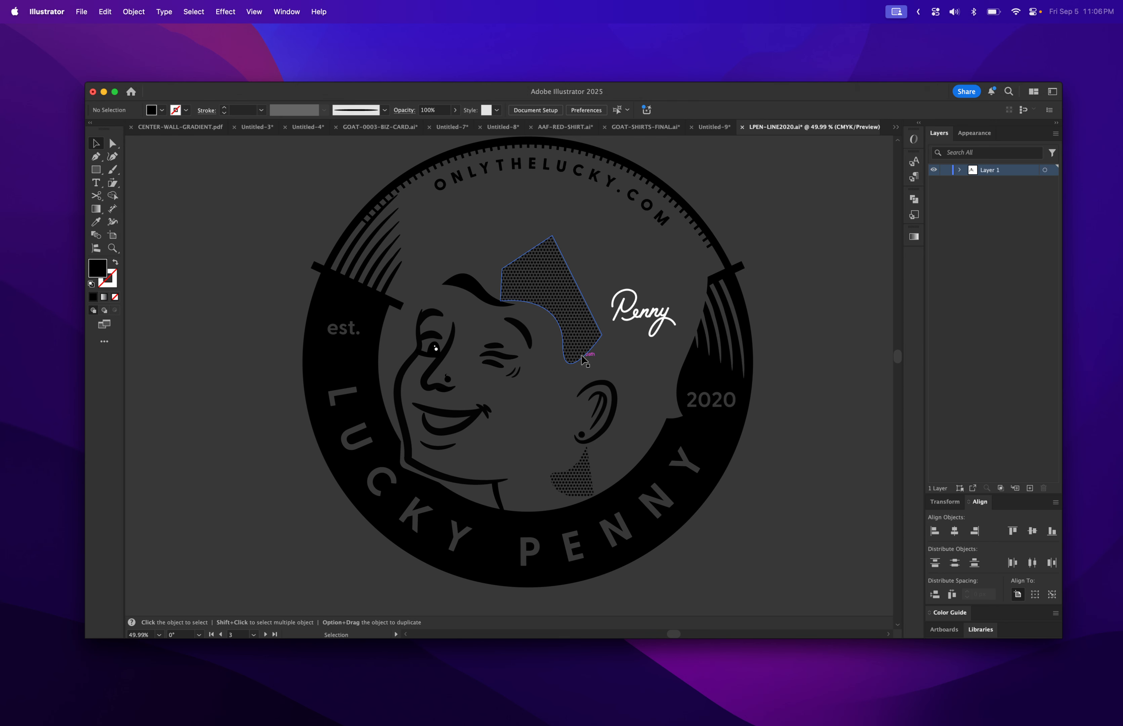
click(960, 170)
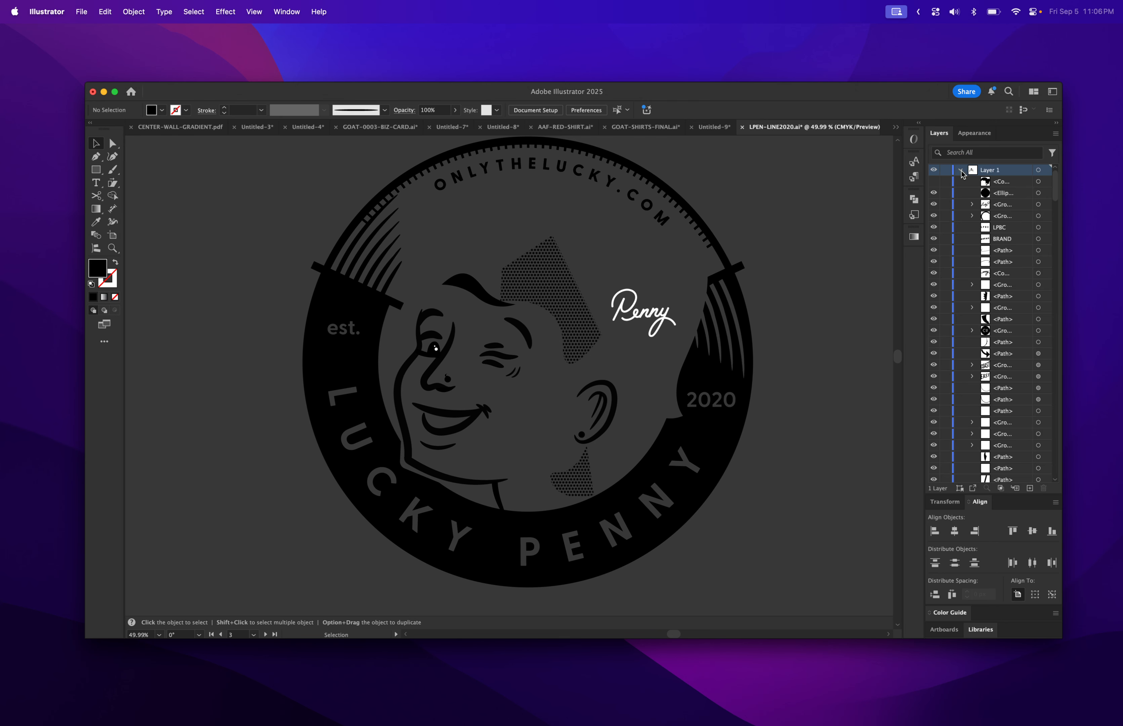
click(934, 181)
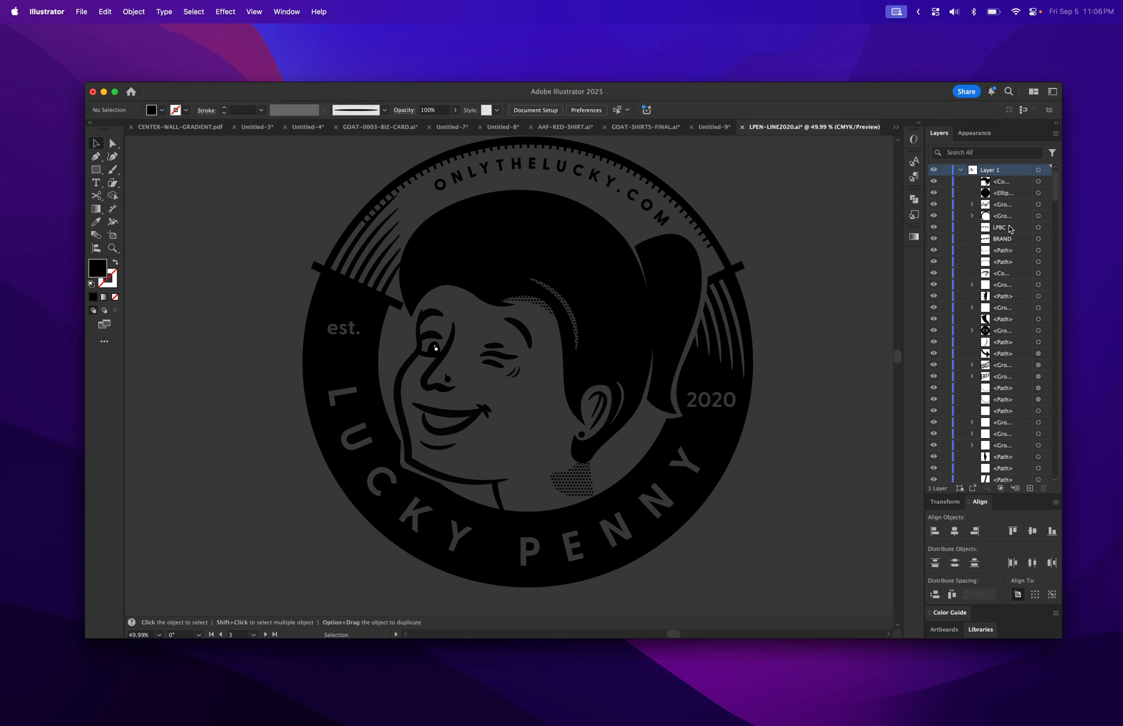
click(972, 204)
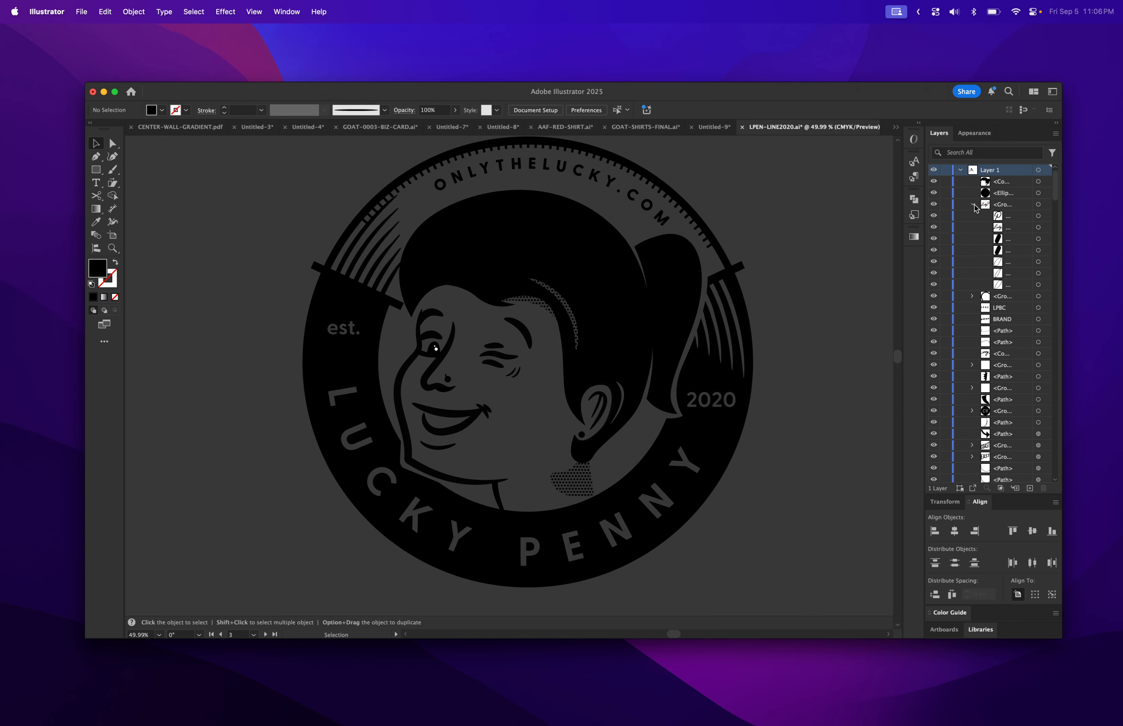
click(972, 204)
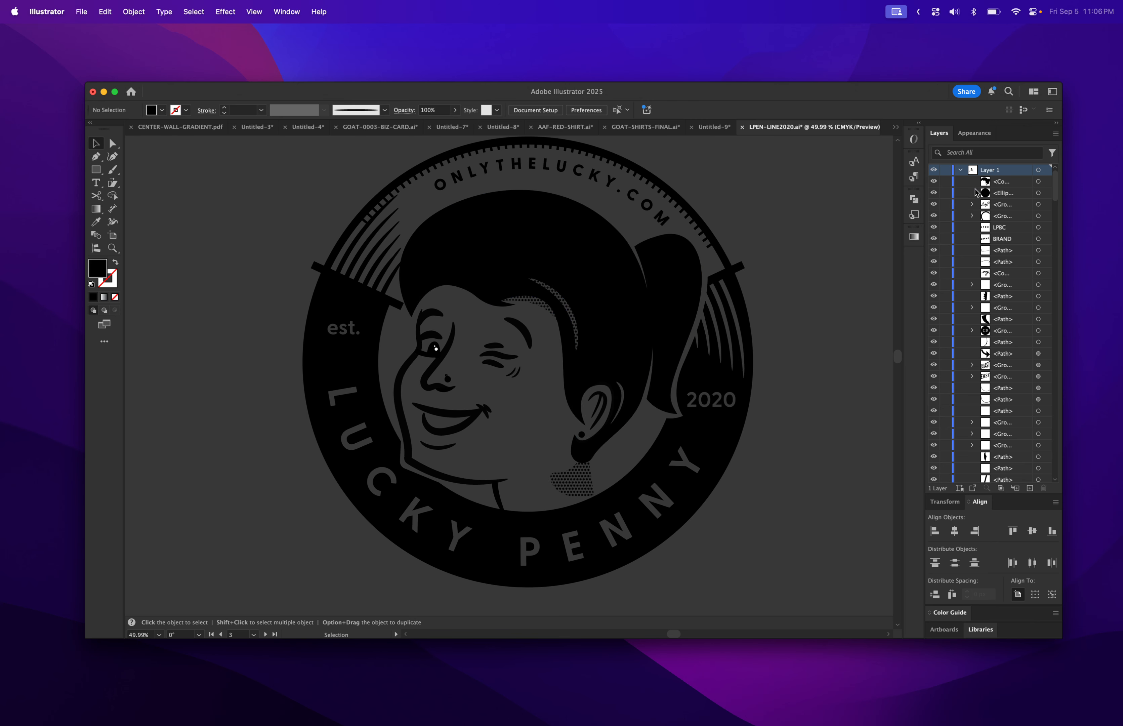
Hide the top compound path to select the white Penny lettering beneath it, restore the path's visibility and clear the selection
click(934, 182)
drag(655, 246, 646, 313)
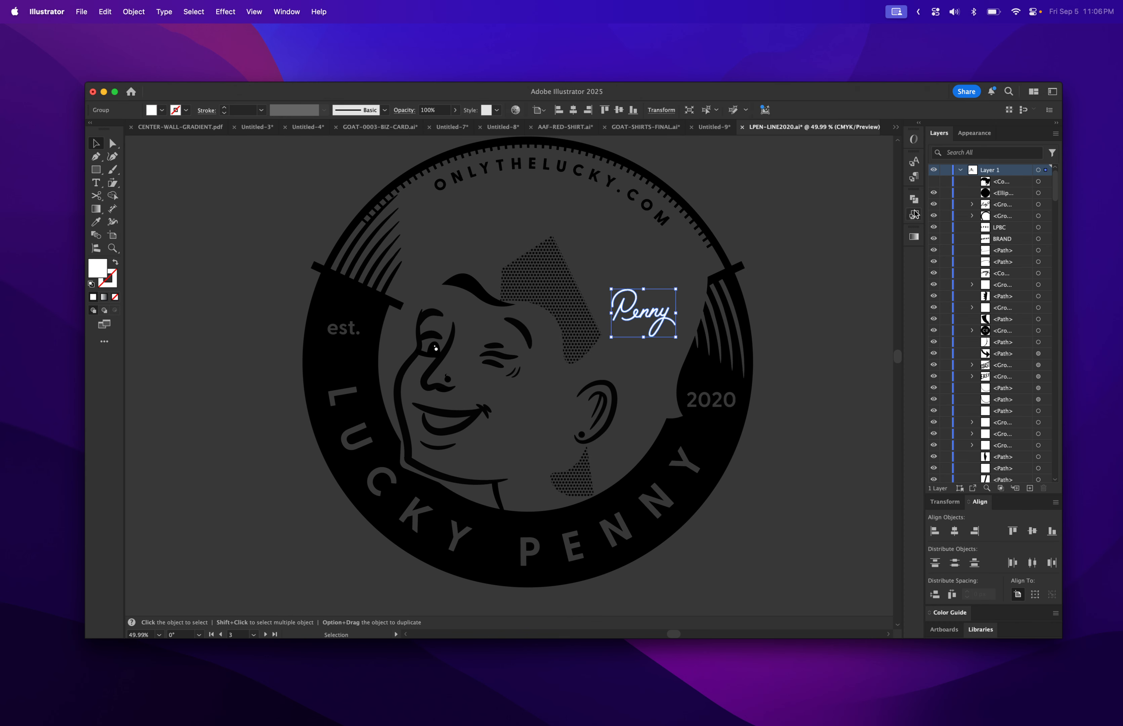
click(934, 182)
key(super+shift+a)
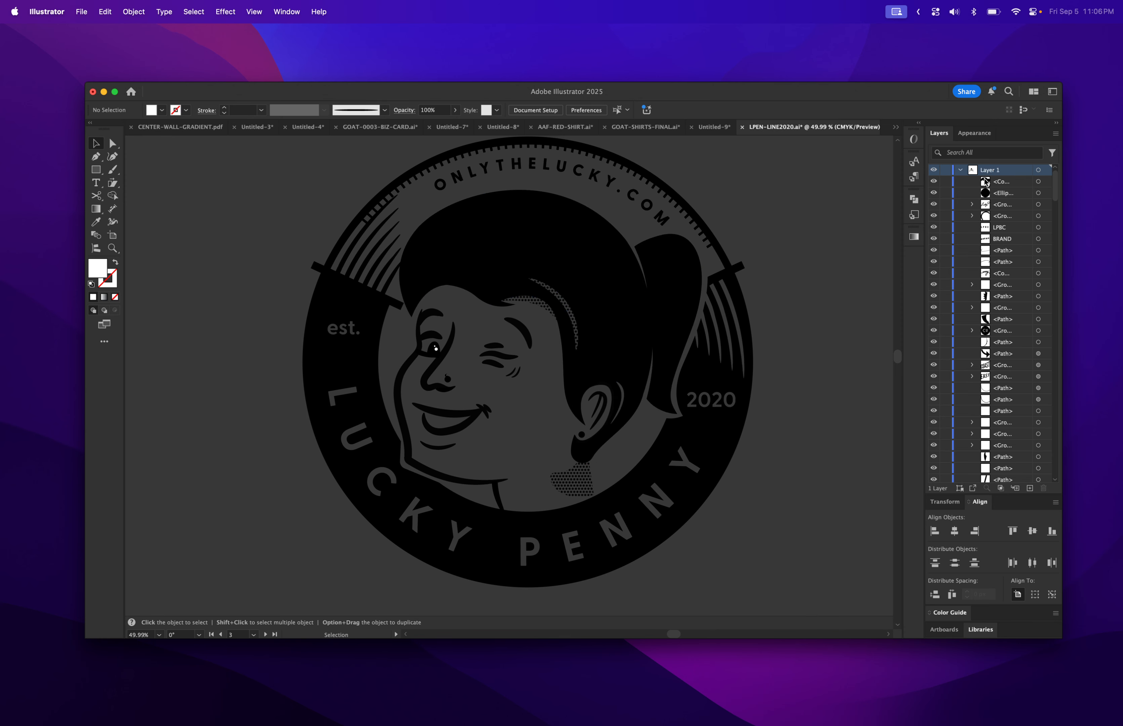
Select the Penny lettering behind the hair in Outline view and return to Preview
key(super+y)
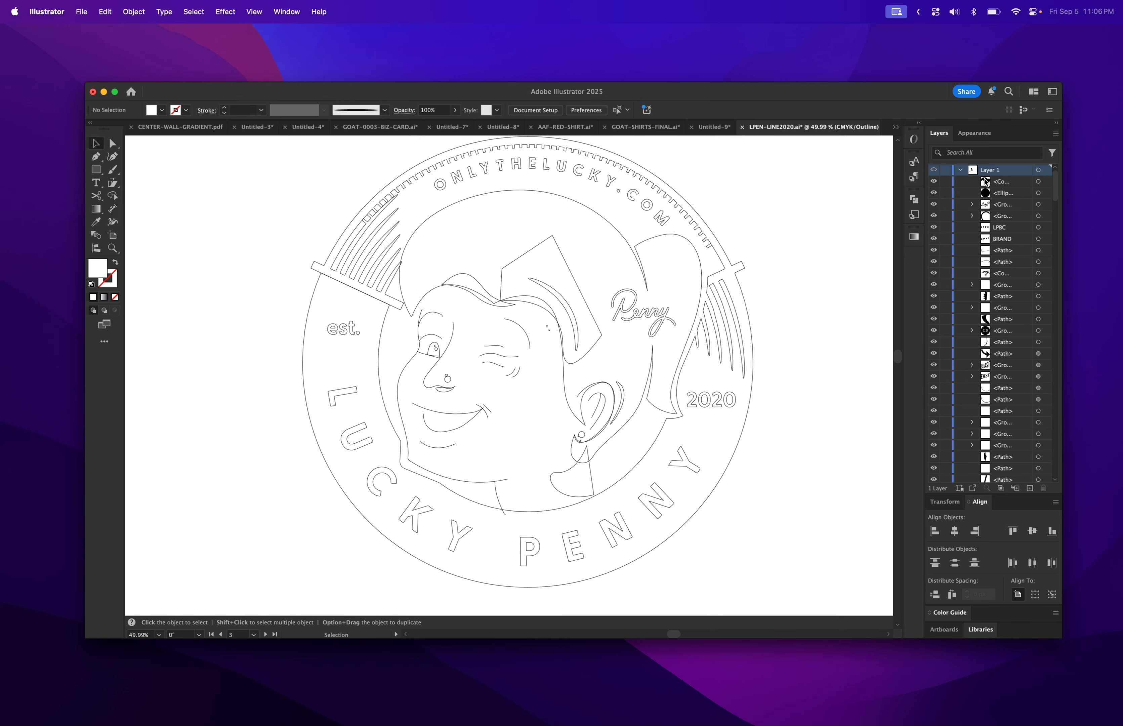
click(663, 317)
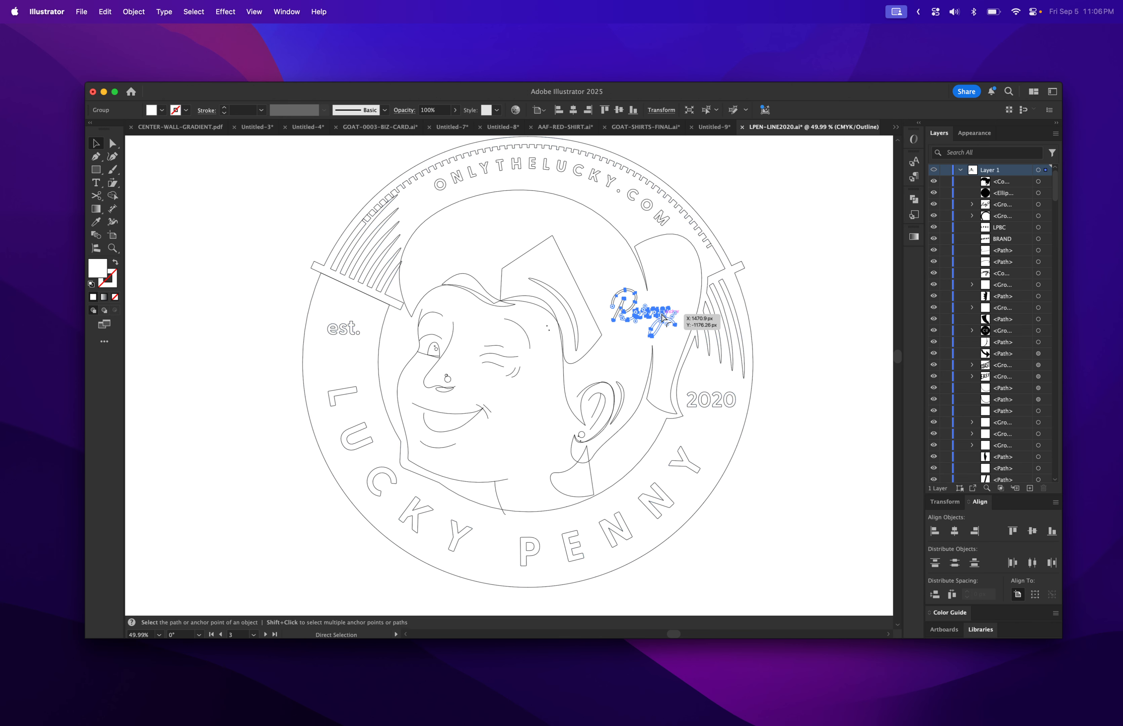
key(super+y)
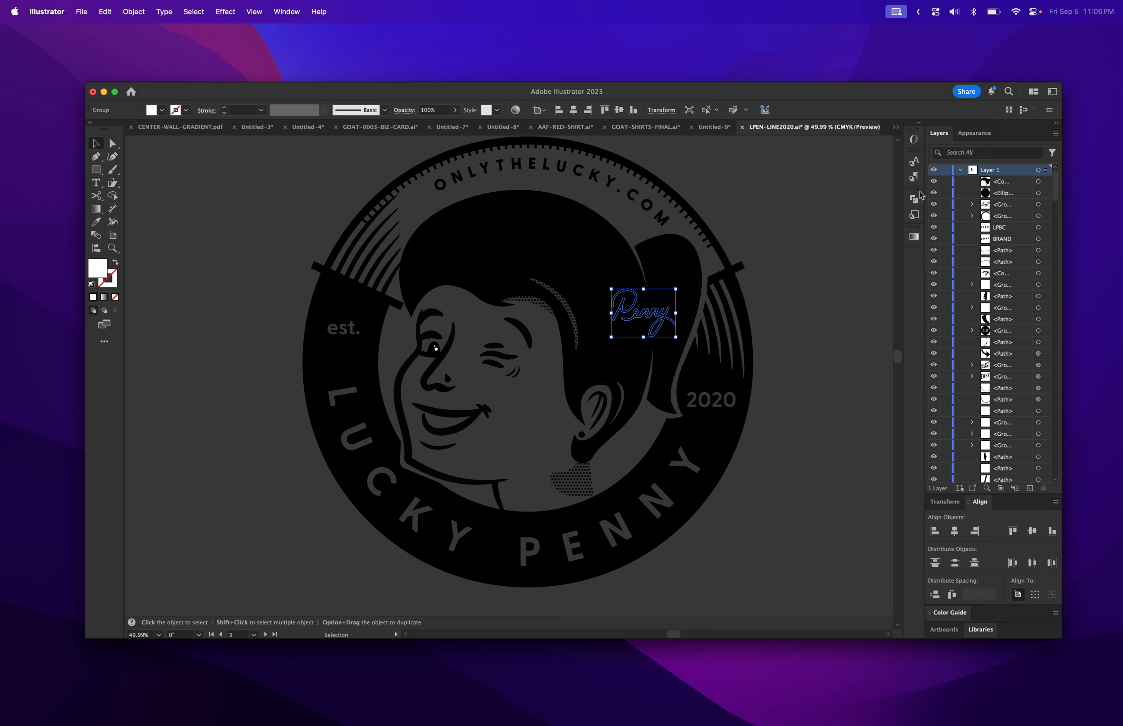
Hide the top compound path in Layer 1 and reselect the exposed white Penny lettering directly in the artwork
click(934, 181)
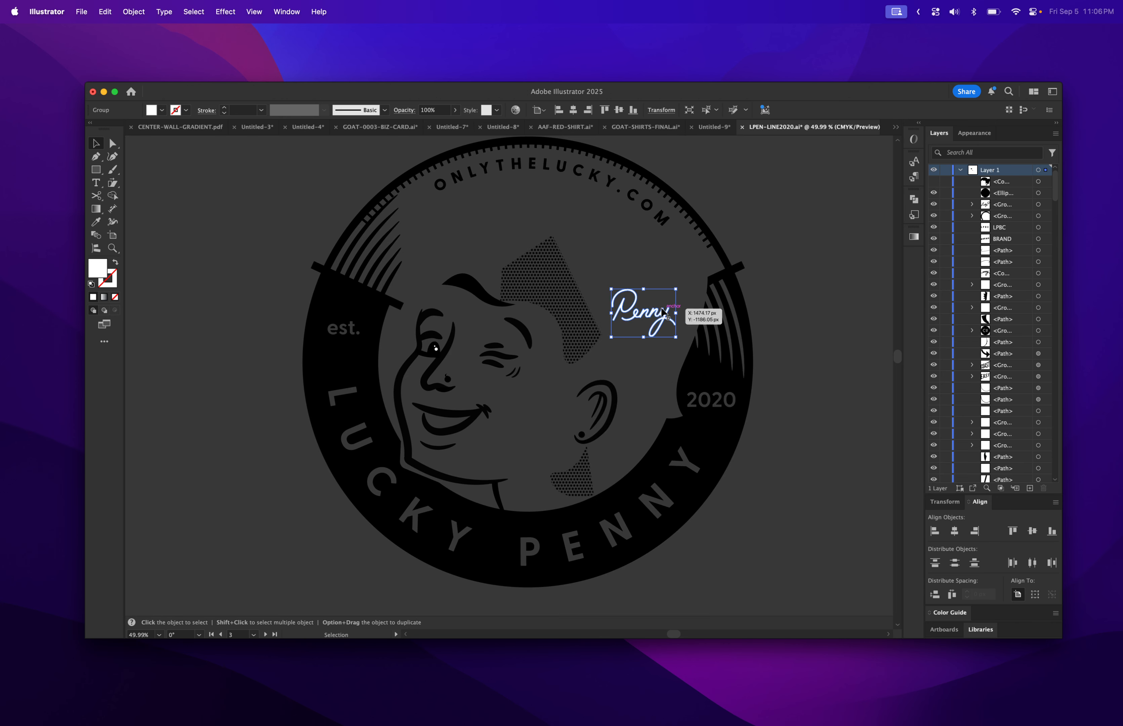
click(678, 280)
click(660, 311)
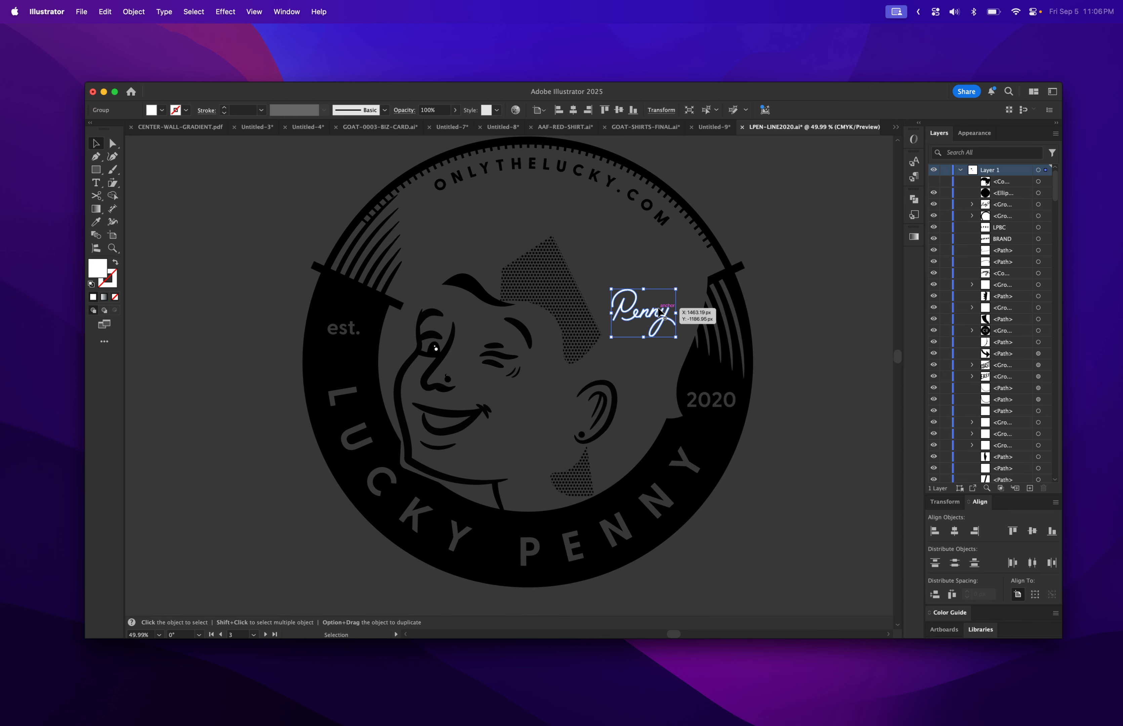